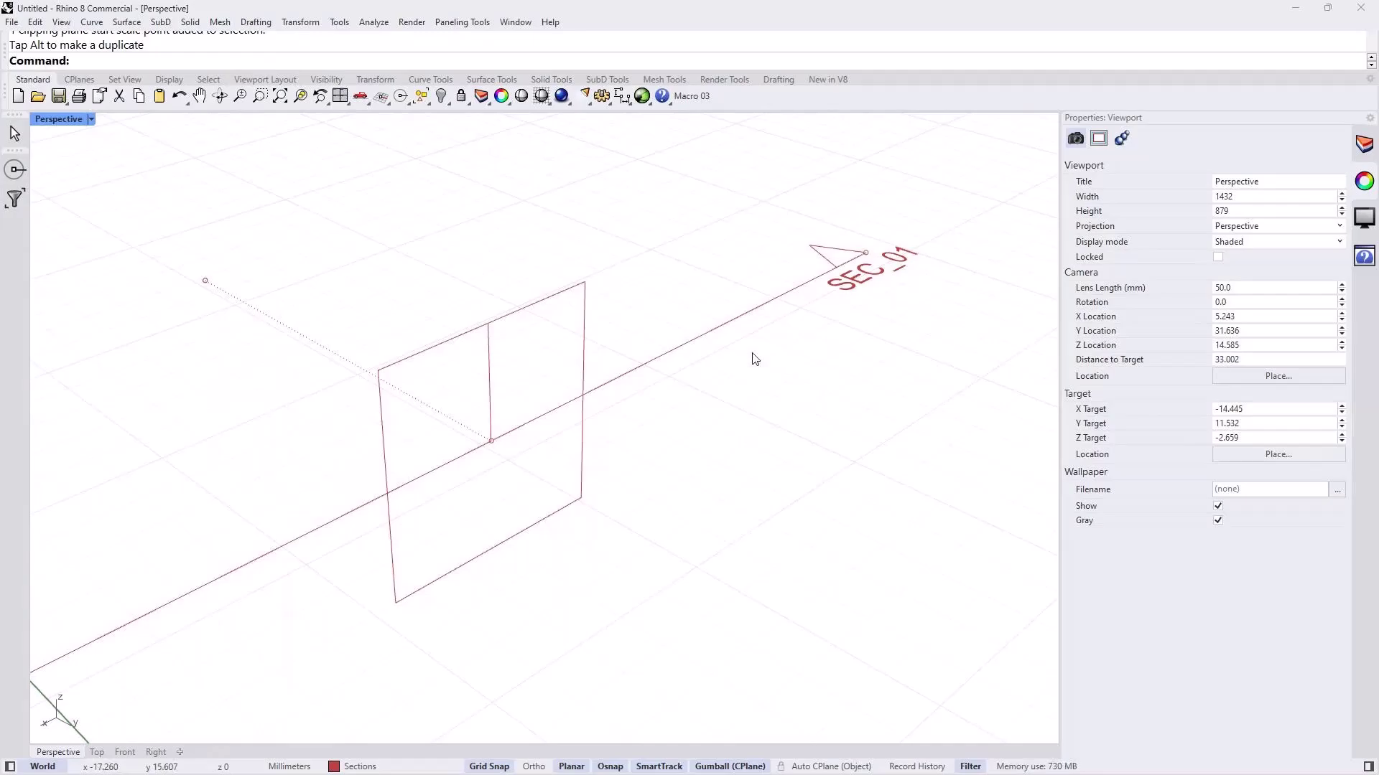
- In the exercise guide, highlight the Create Sections heading and the ClippingSections command reference
key(alt+Tab)
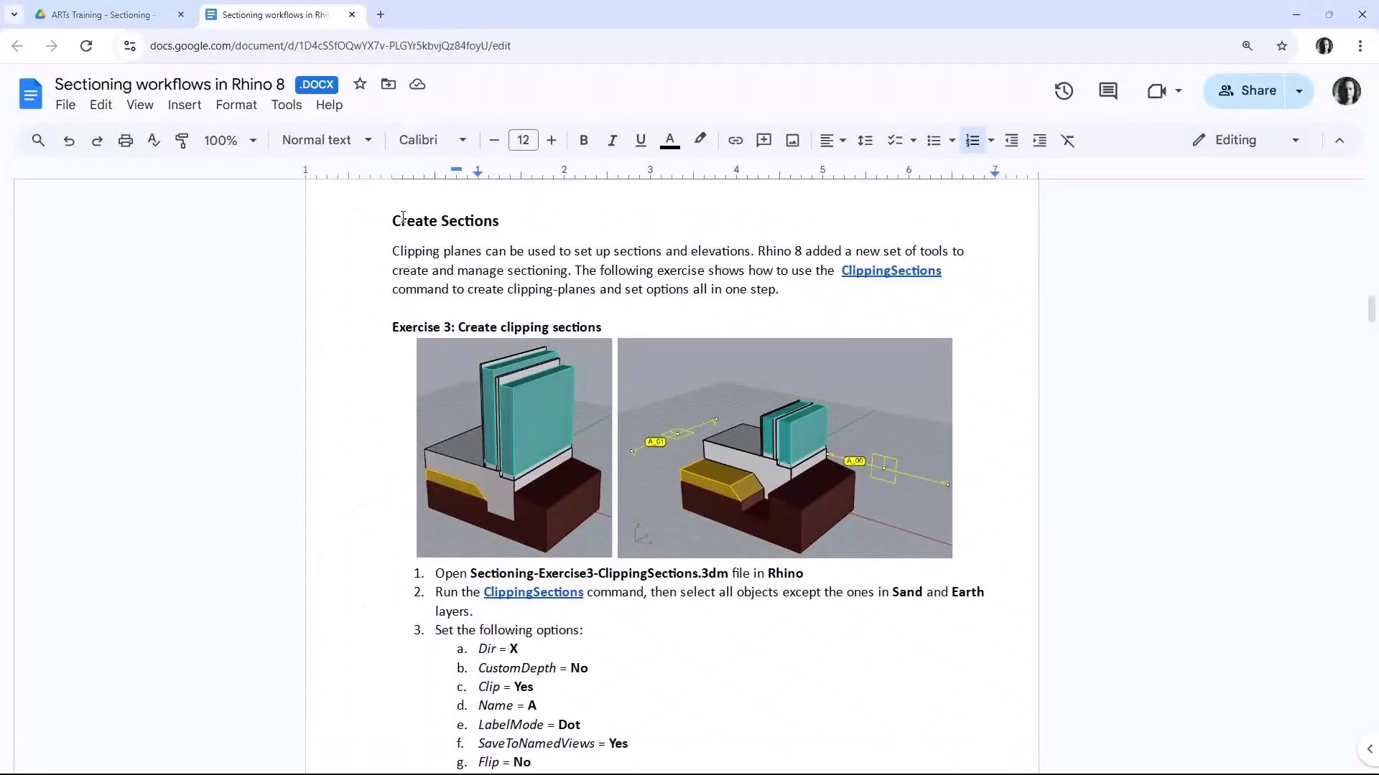
drag(390, 220, 538, 225)
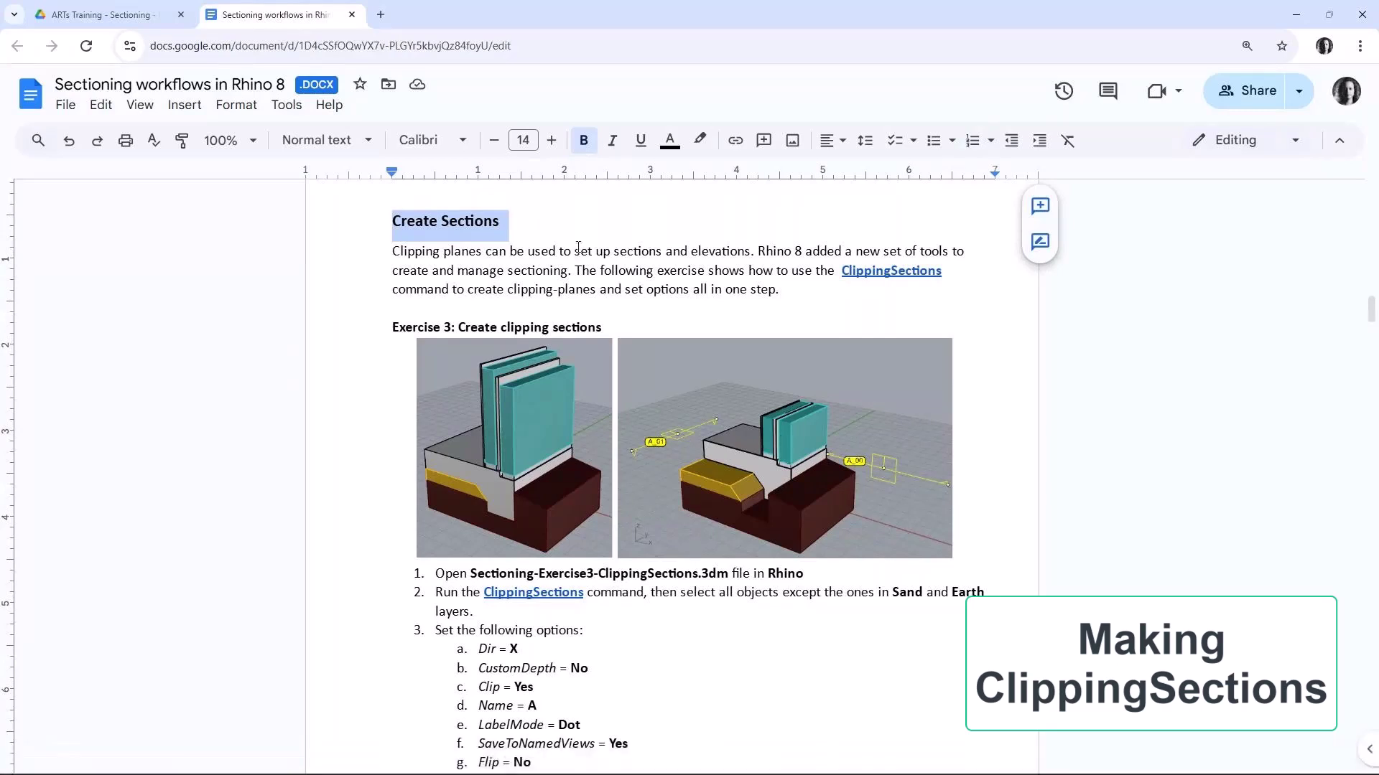
drag(948, 270, 843, 270)
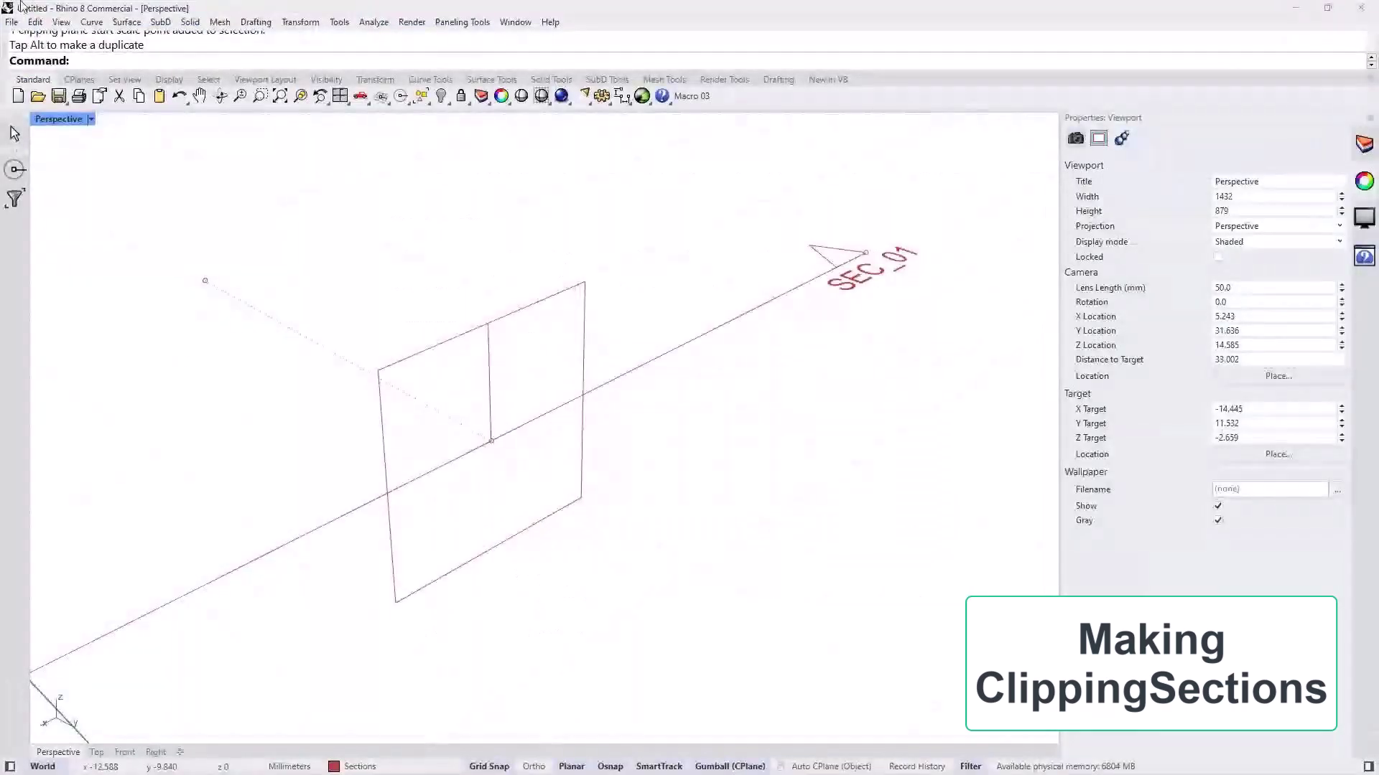
- Open Sectioning-Exercise3-ClippingSections.3dm without saving the untitled model
click(11, 22)
click(42, 56)
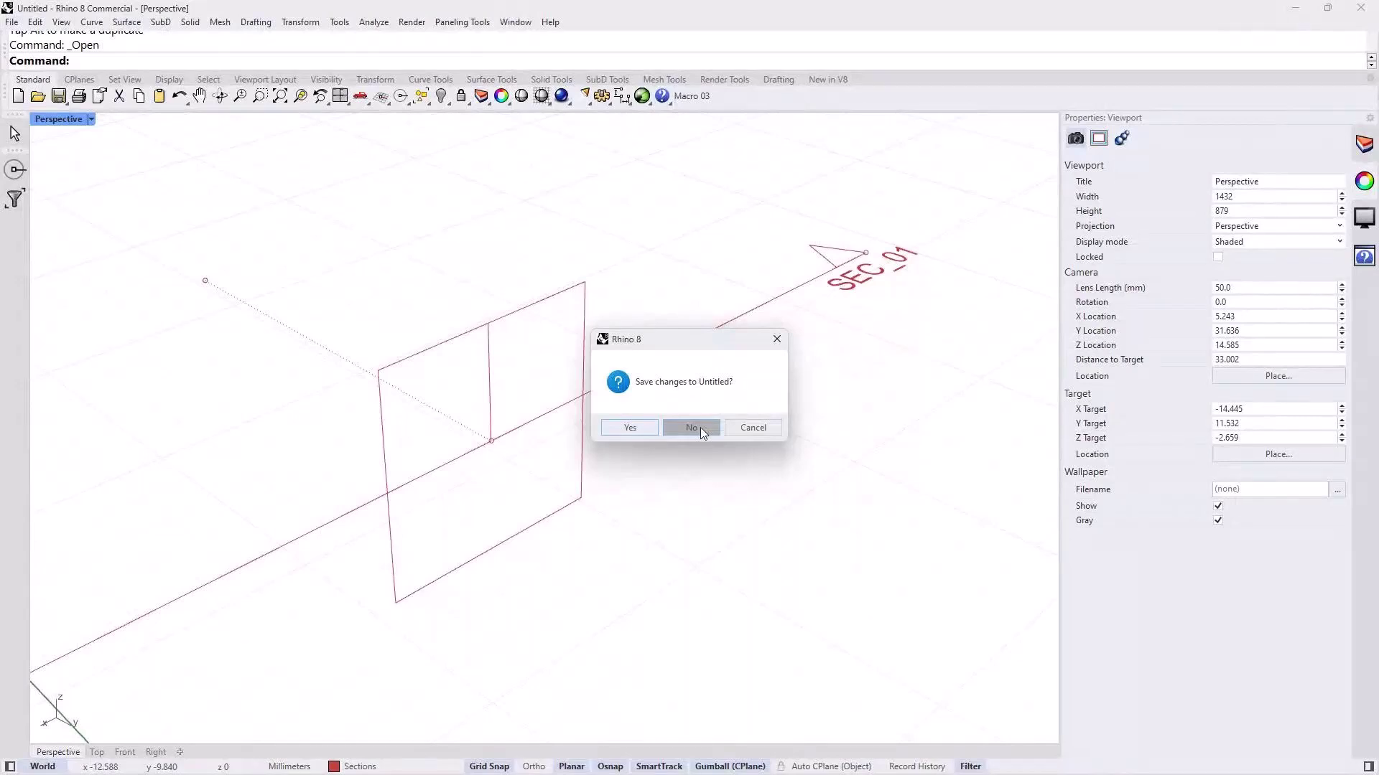
click(691, 427)
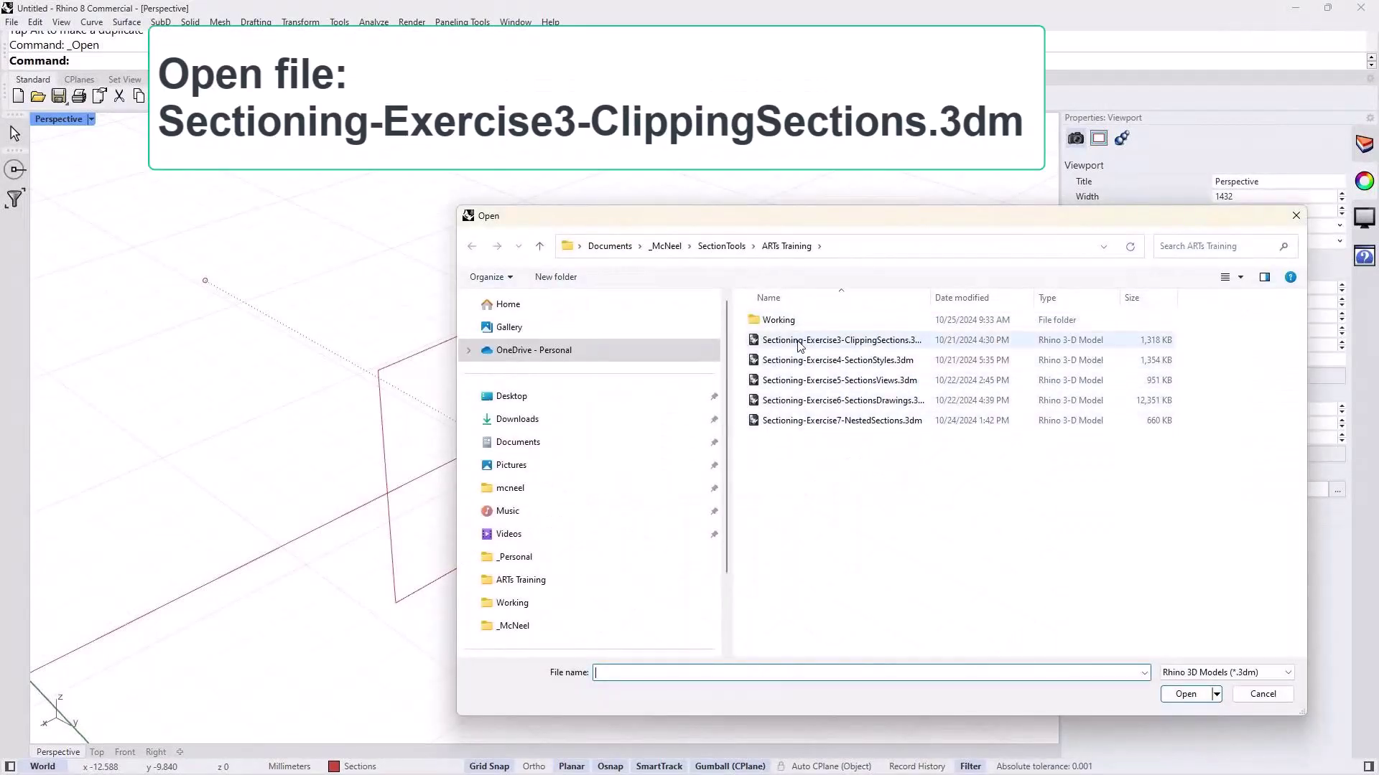
drag(930, 297, 1021, 296)
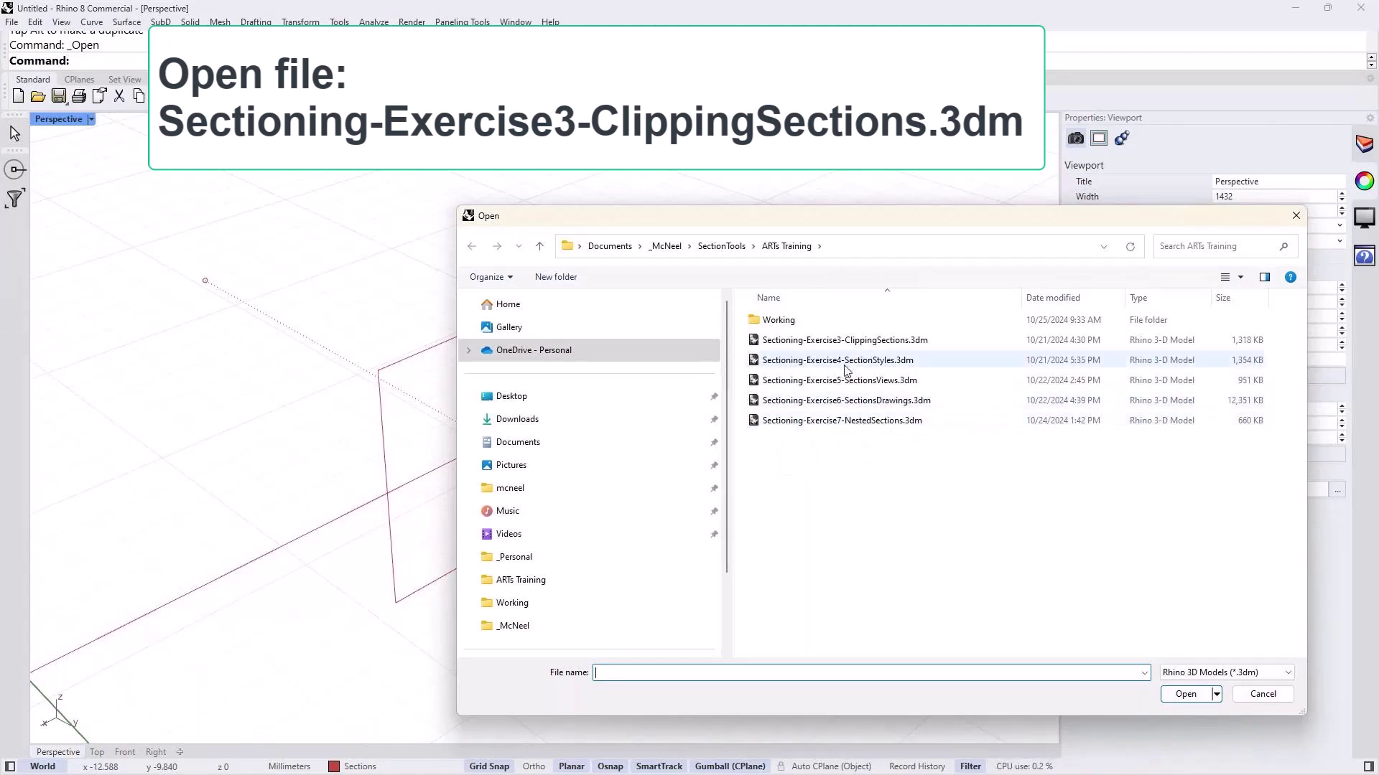
click(825, 344)
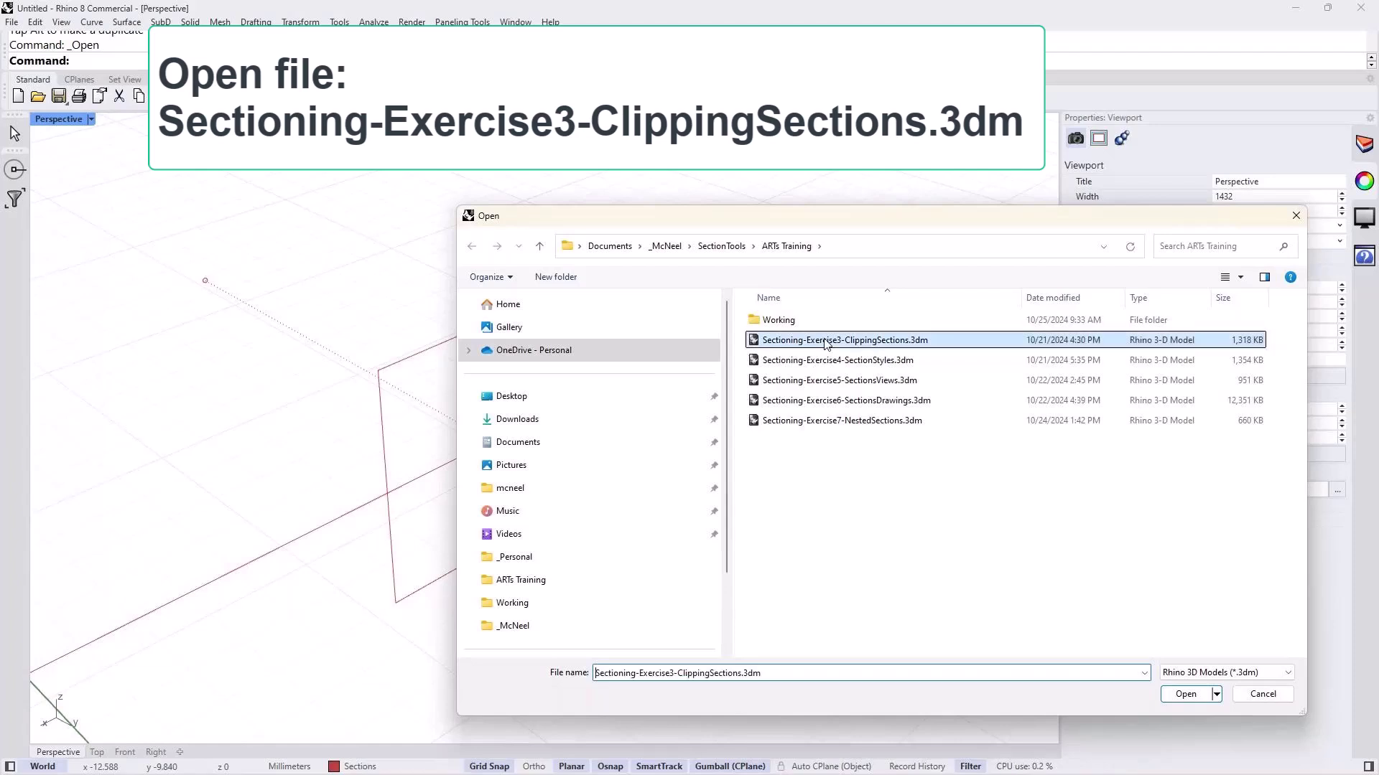
click(1187, 694)
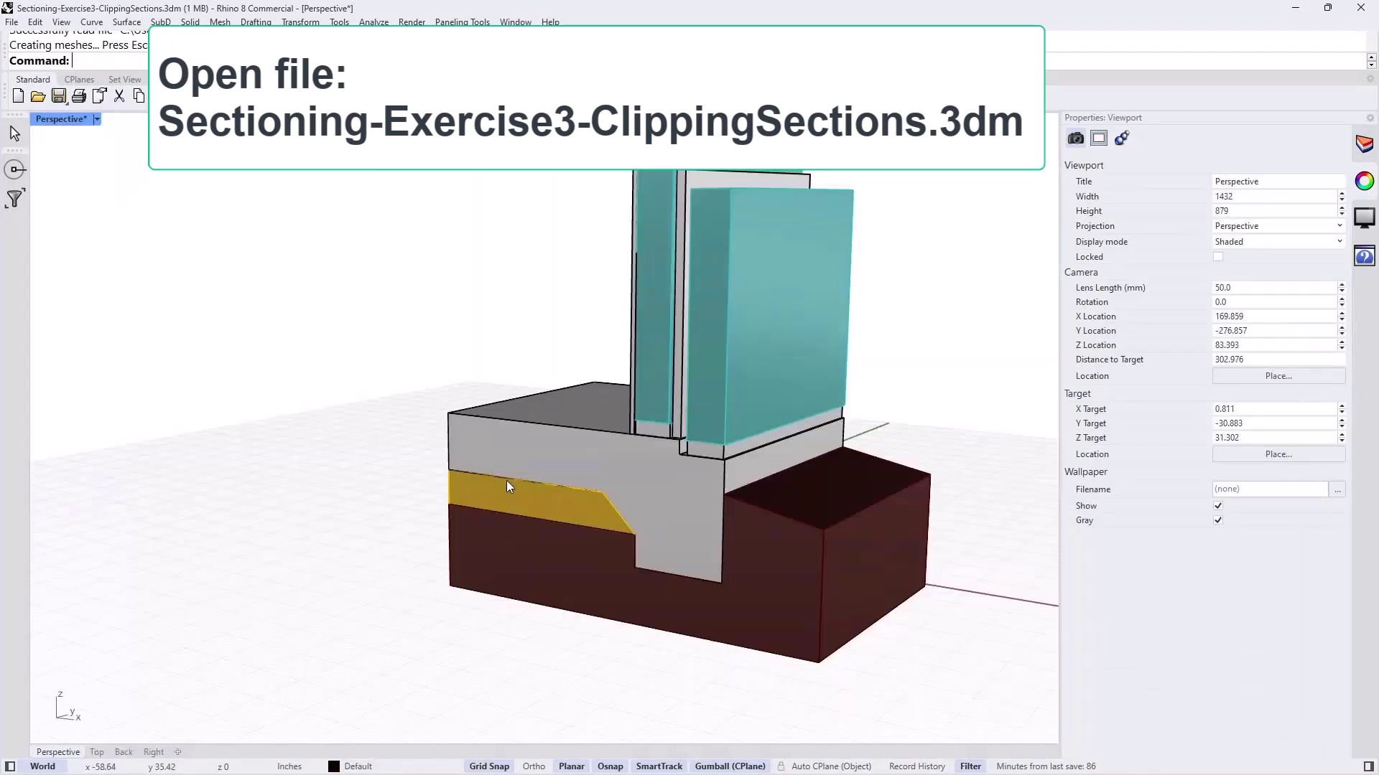
- Orbit the model higher and make Sections the current layer
right_drag(829, 425, 773, 434)
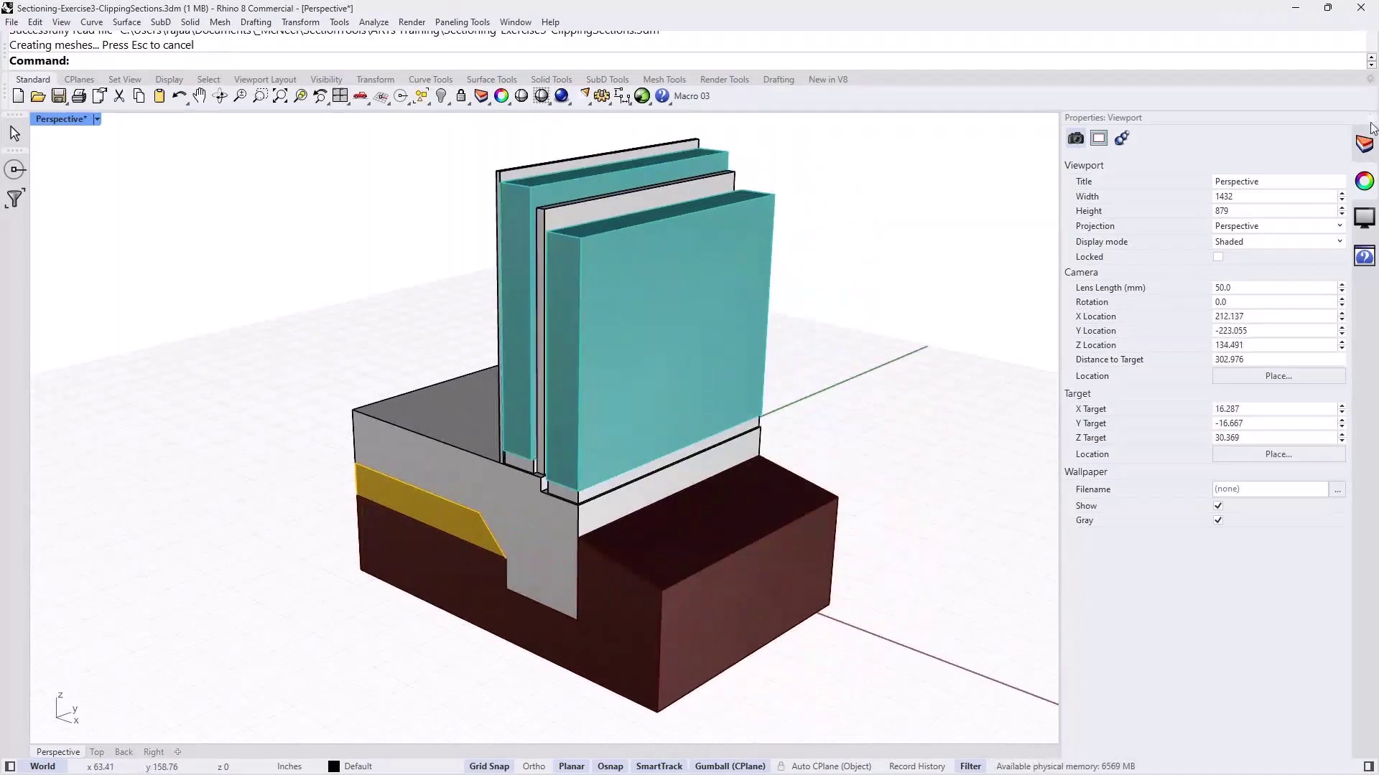
click(1366, 152)
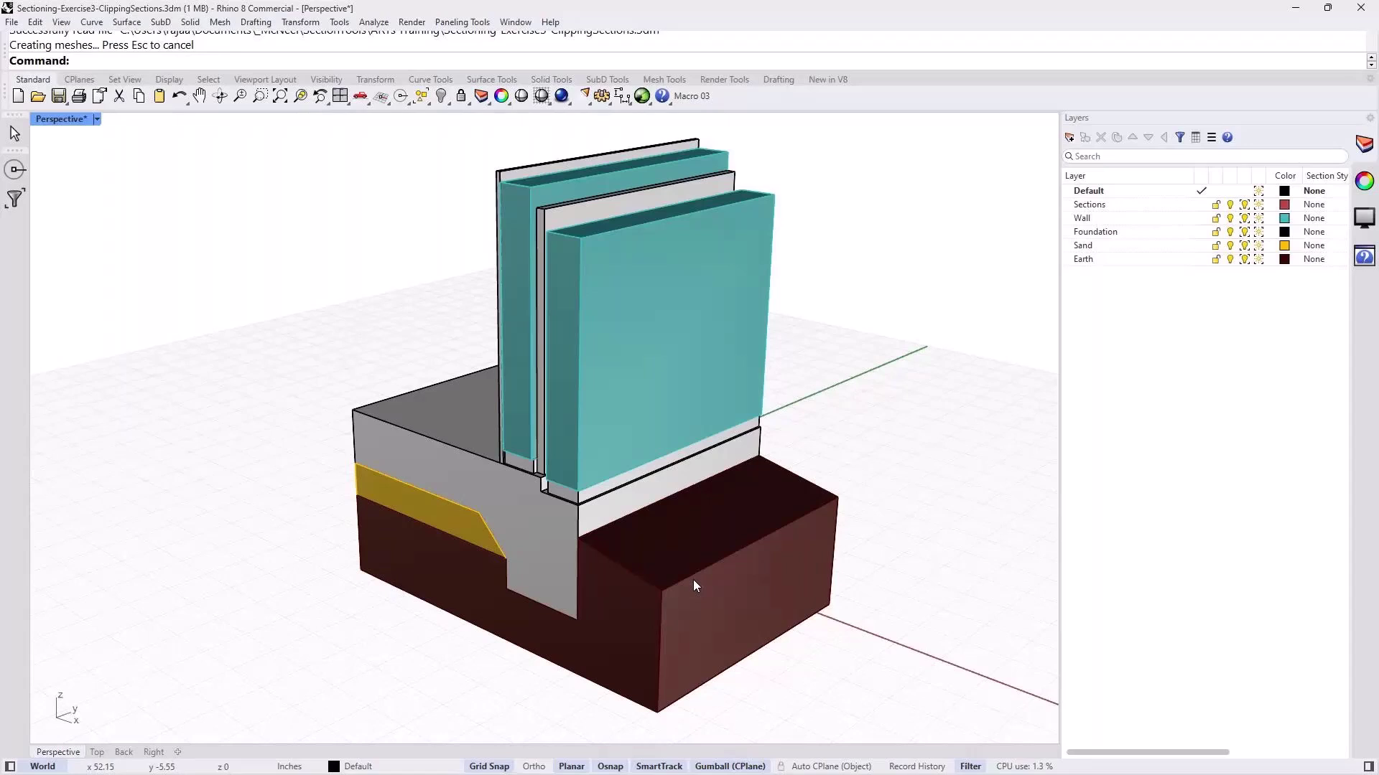
click(1112, 204)
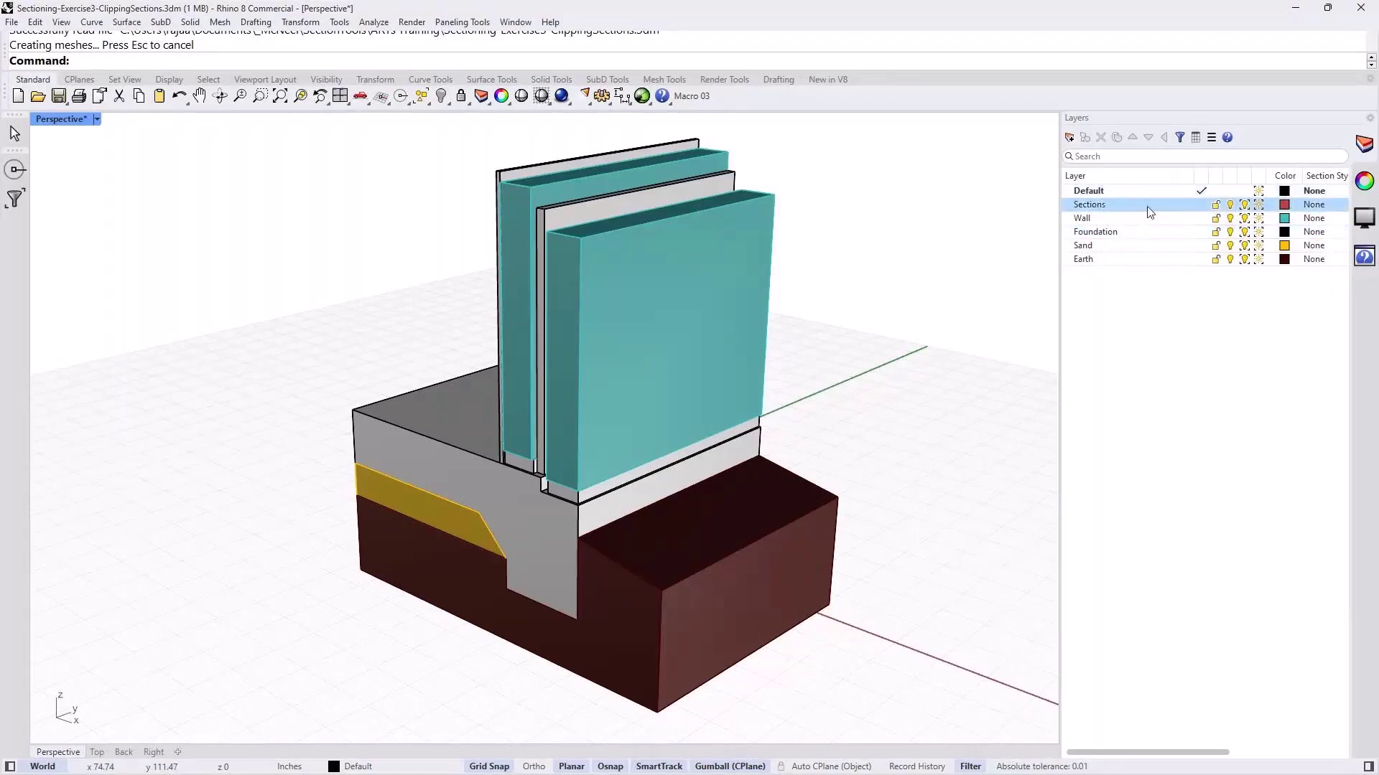
click(1202, 209)
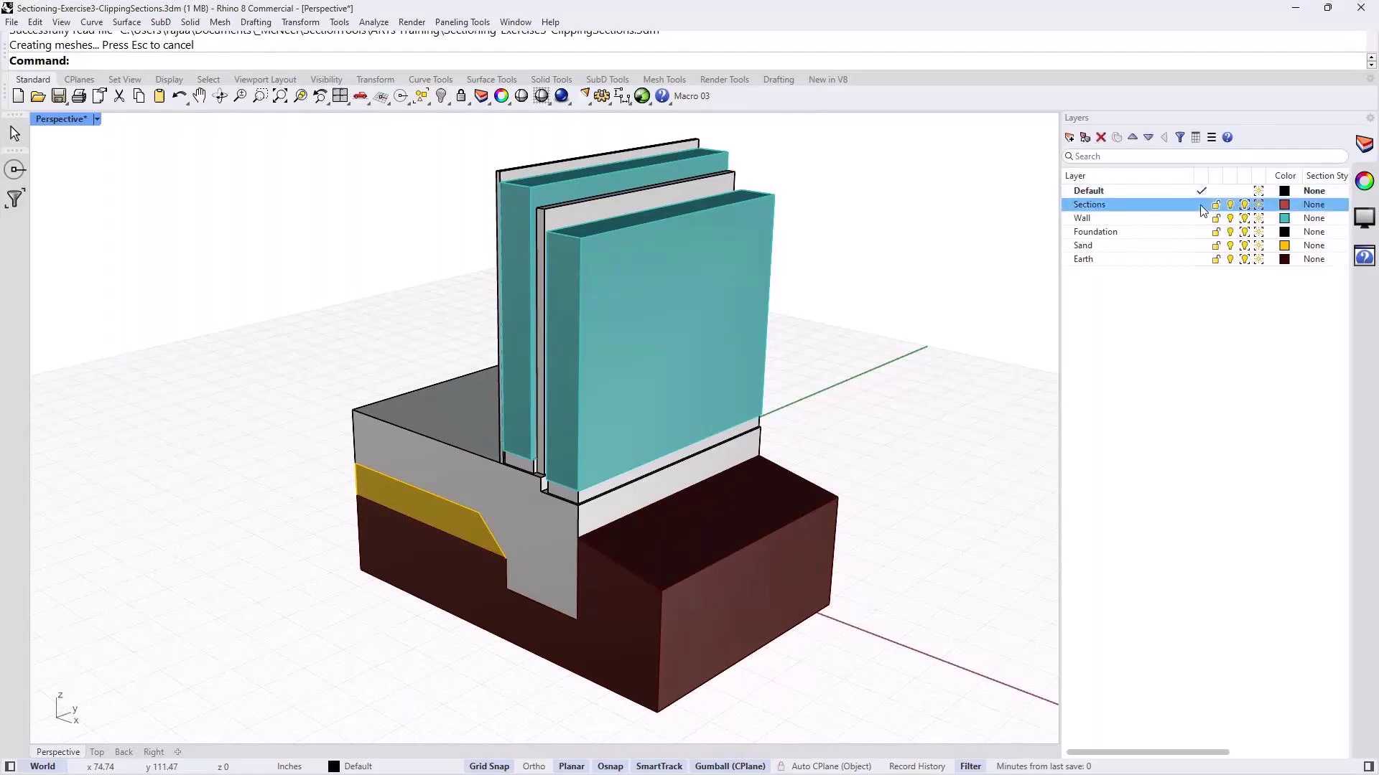
click(1201, 206)
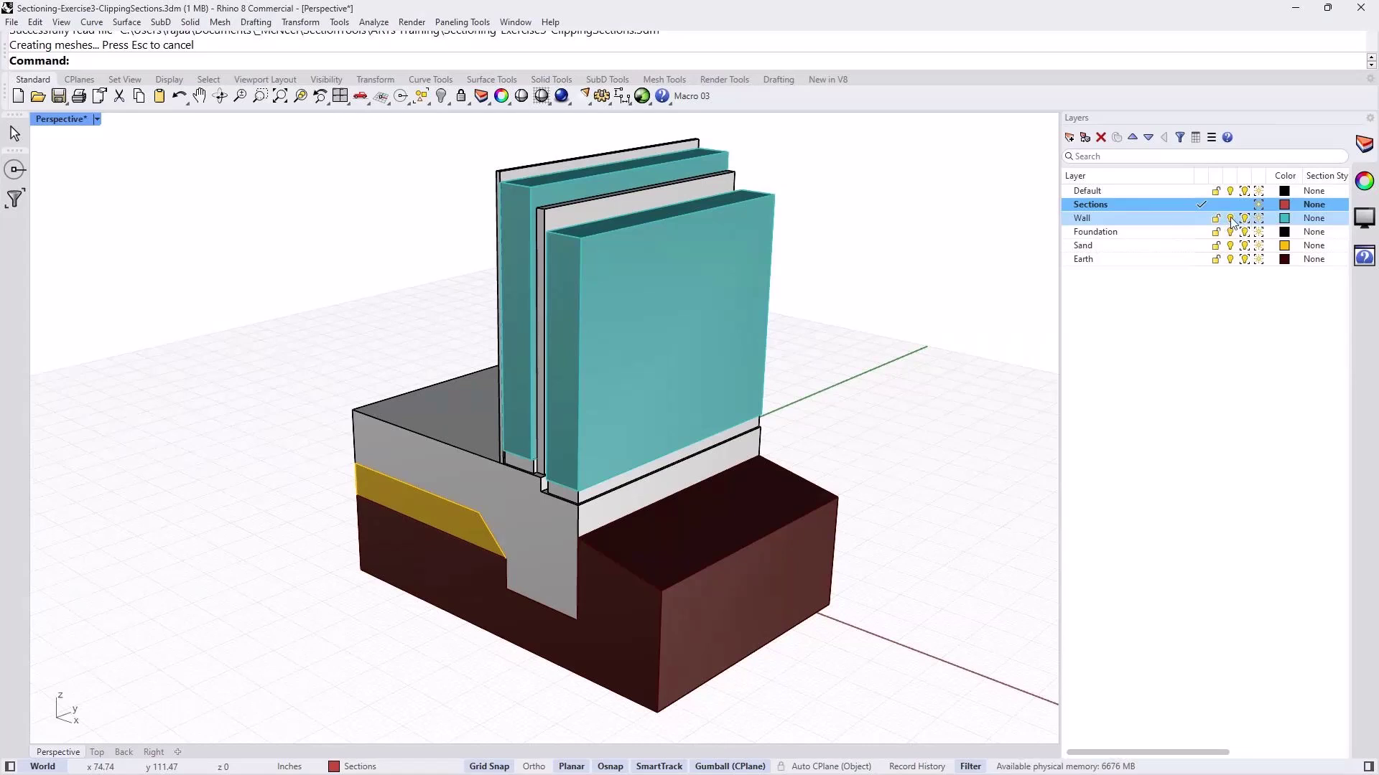
- Toggle visibility of the Wall, Foundation and Sand layers, then hide the Earth layer
click(1230, 218)
click(1231, 218)
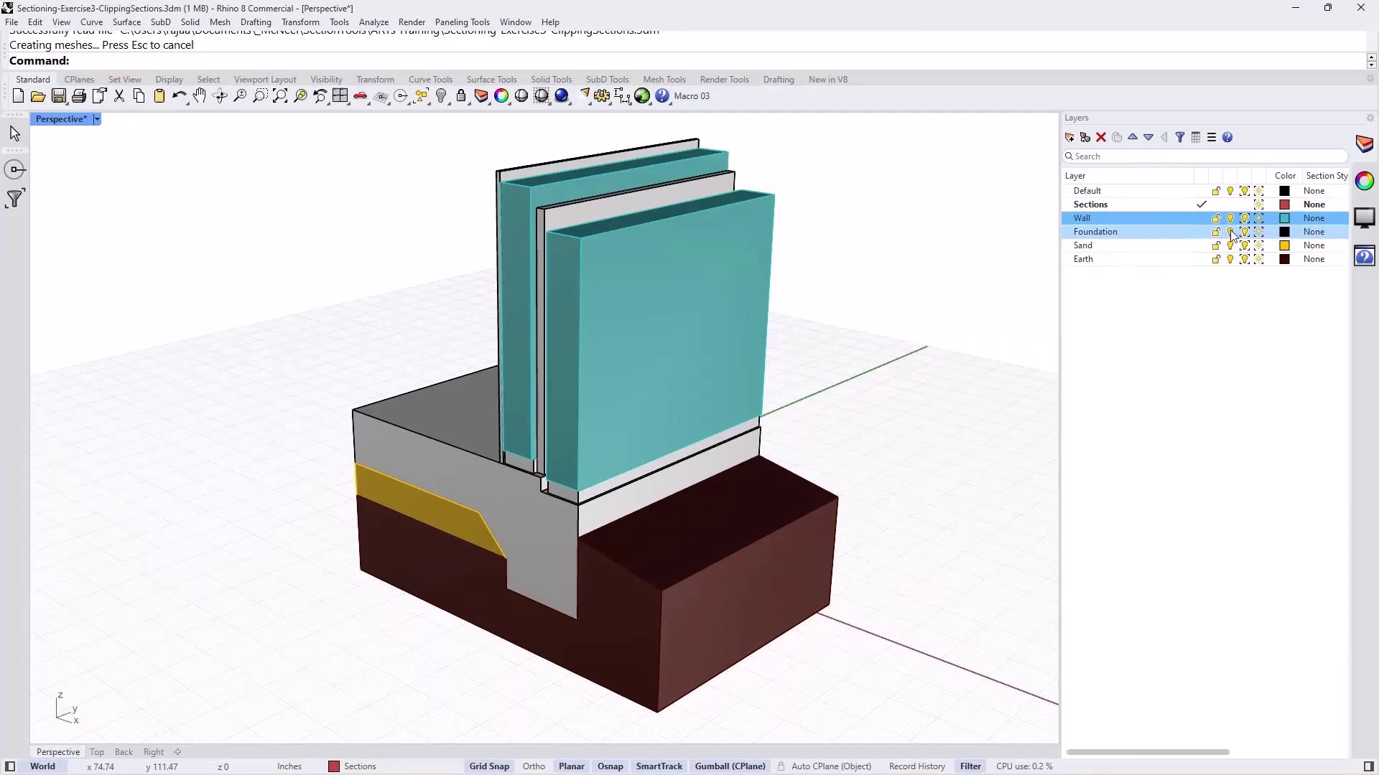
click(1231, 232)
click(1231, 232)
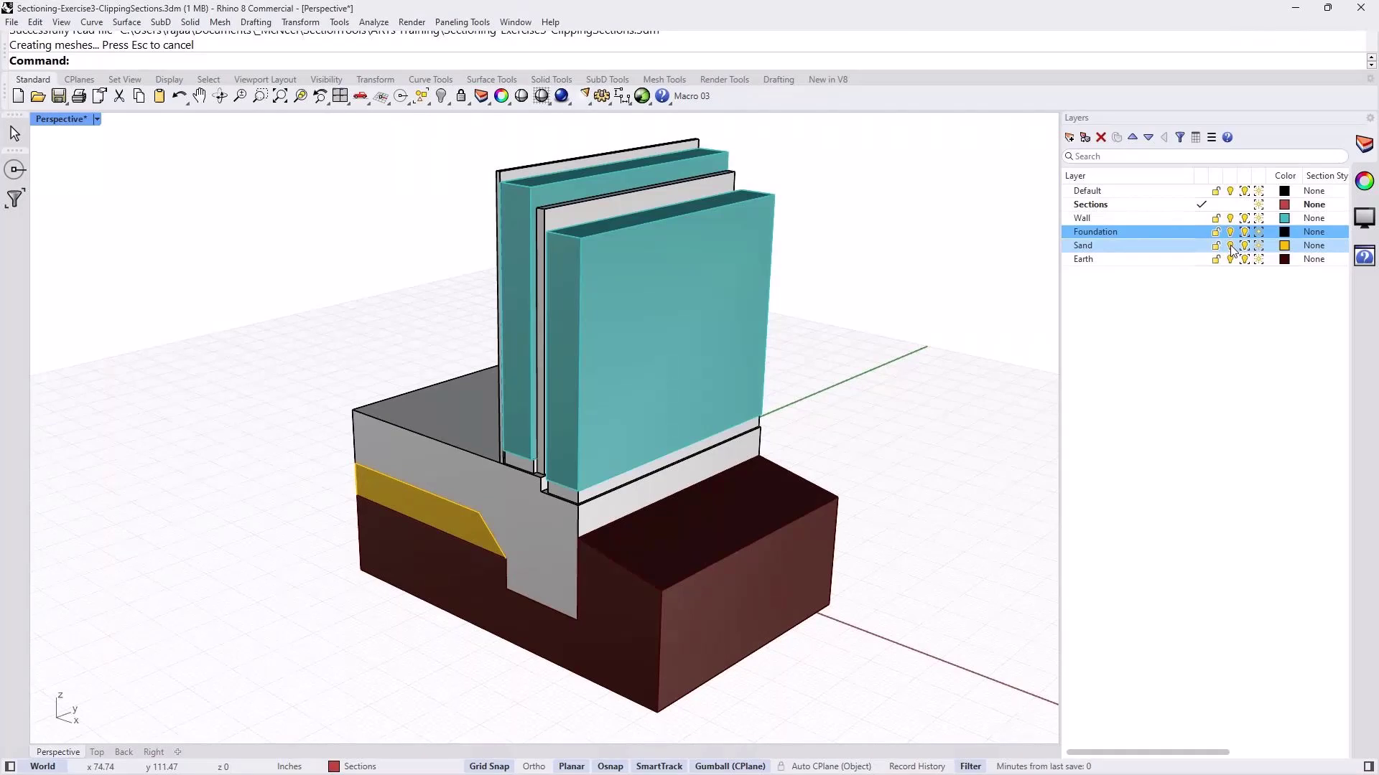
click(1231, 245)
click(1231, 246)
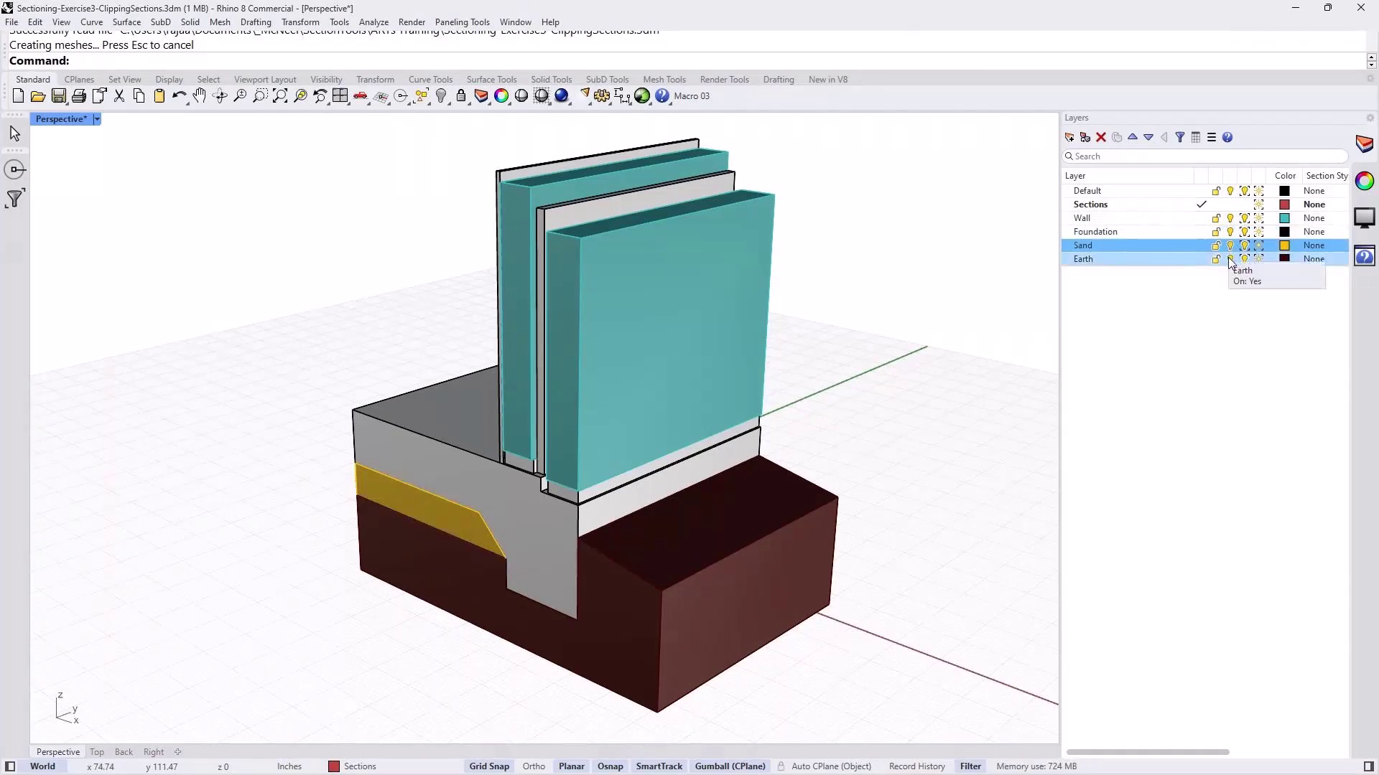
click(1229, 258)
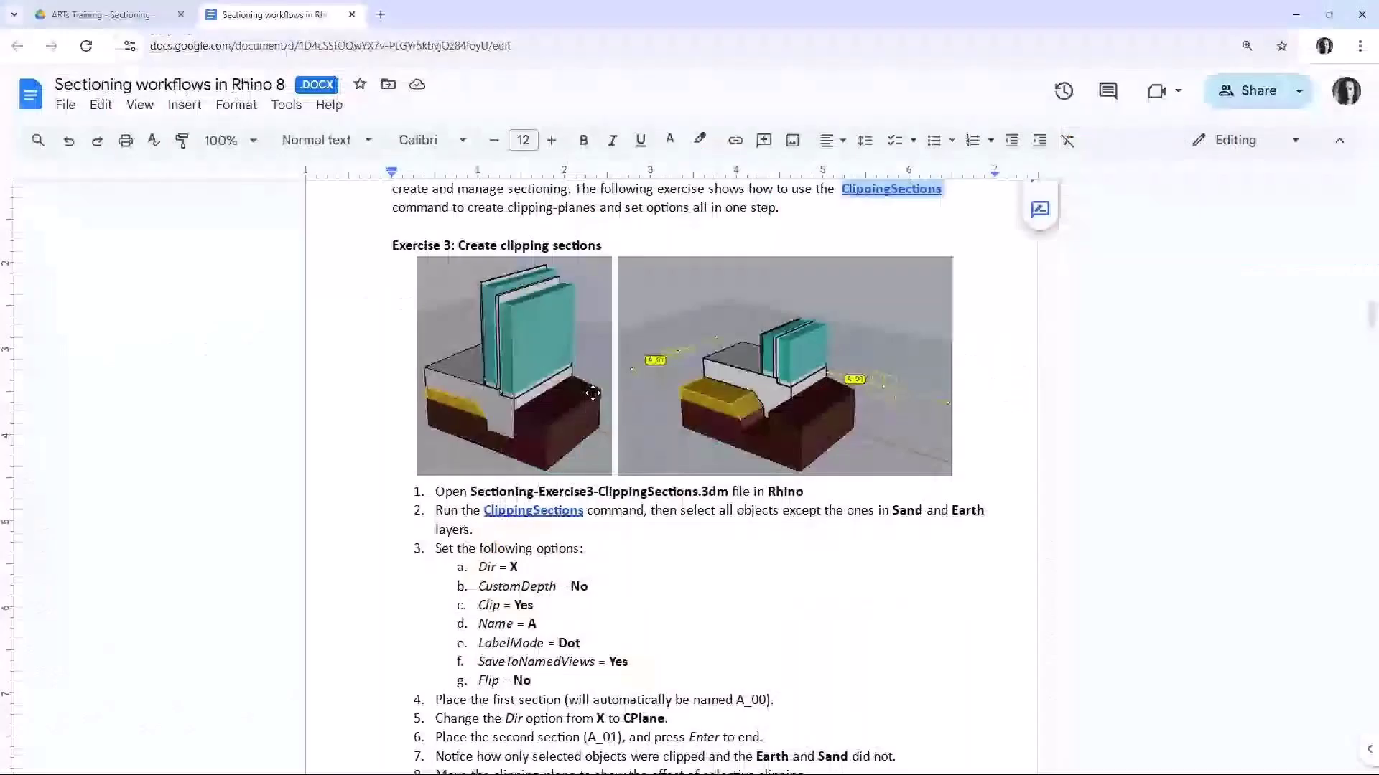
- Scroll to Exercise 3's numbered steps and highlight step 1 and the start of step 2
scroll(592, 393, down, 1)
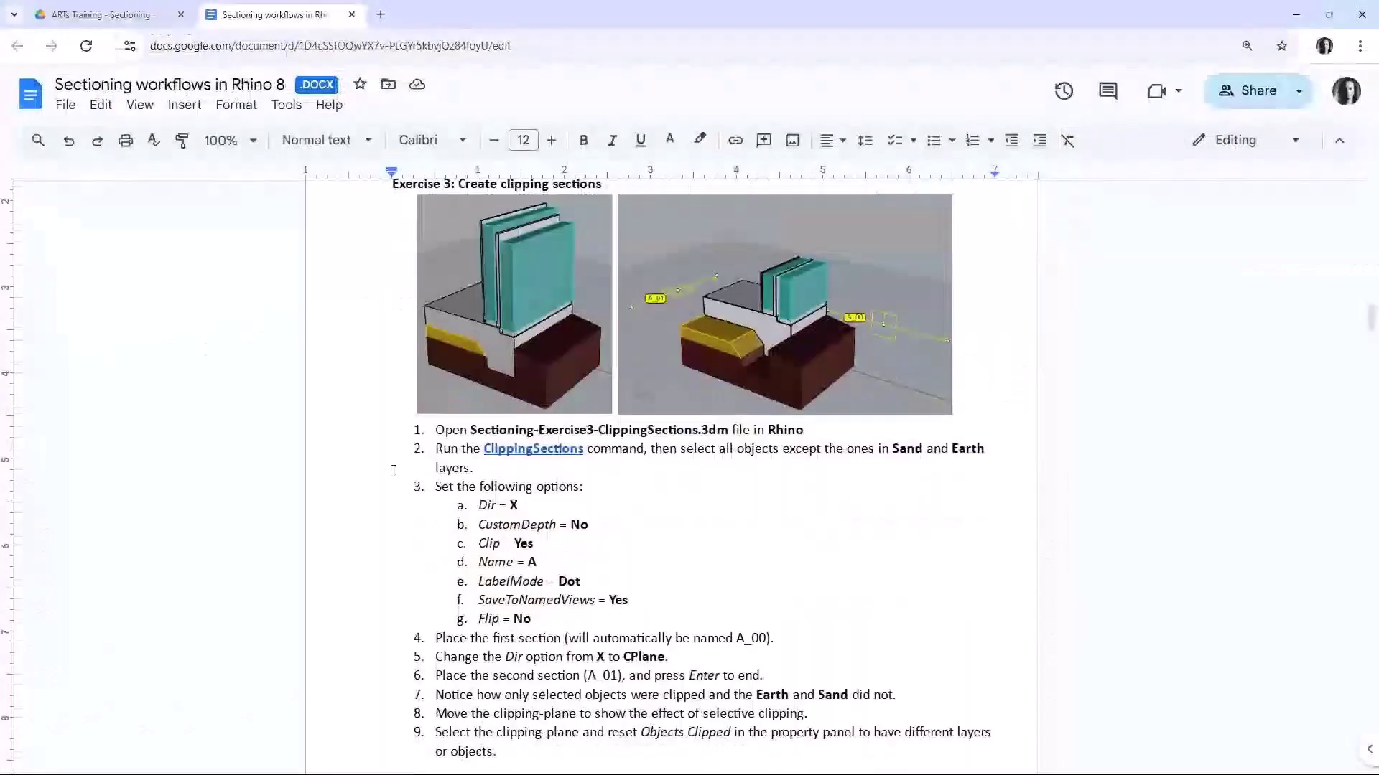
scroll(530, 438, up, 1)
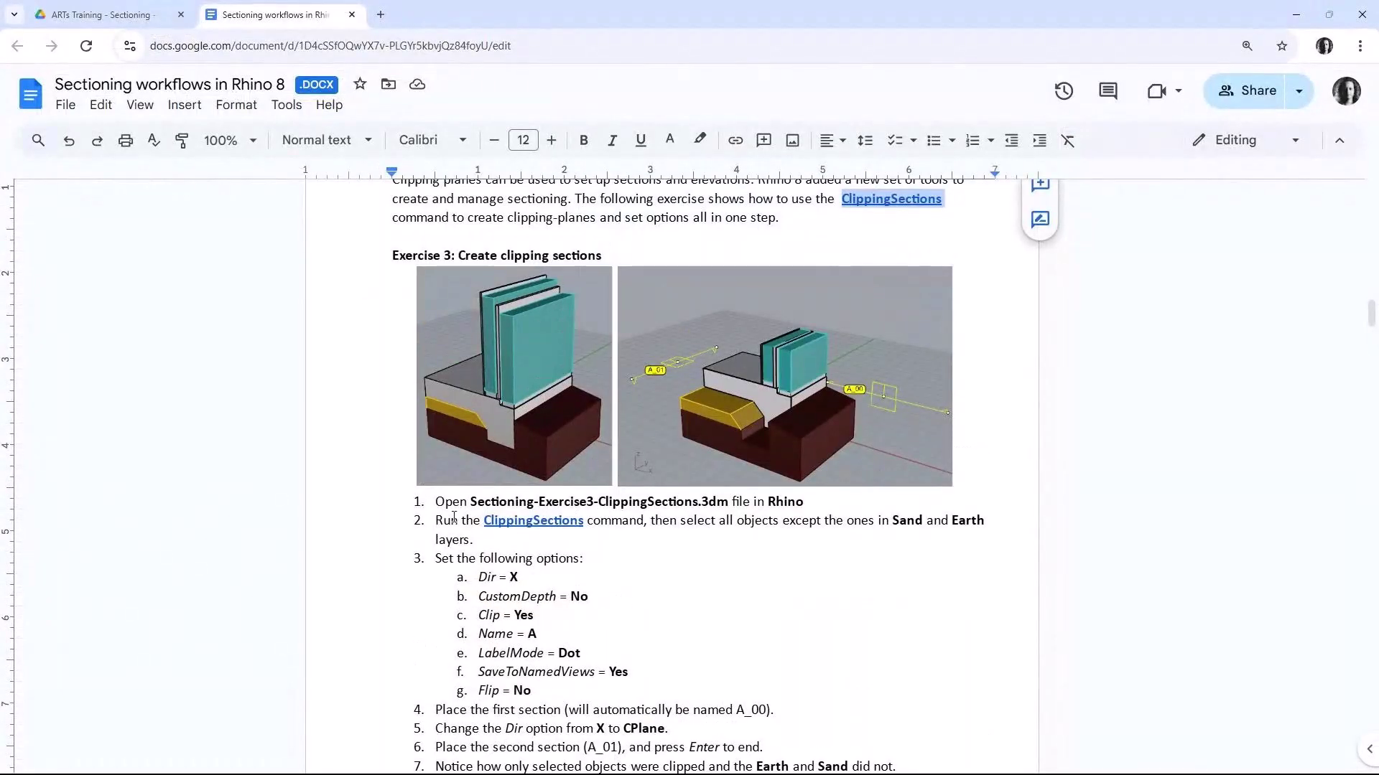
scroll(453, 517, up, 1)
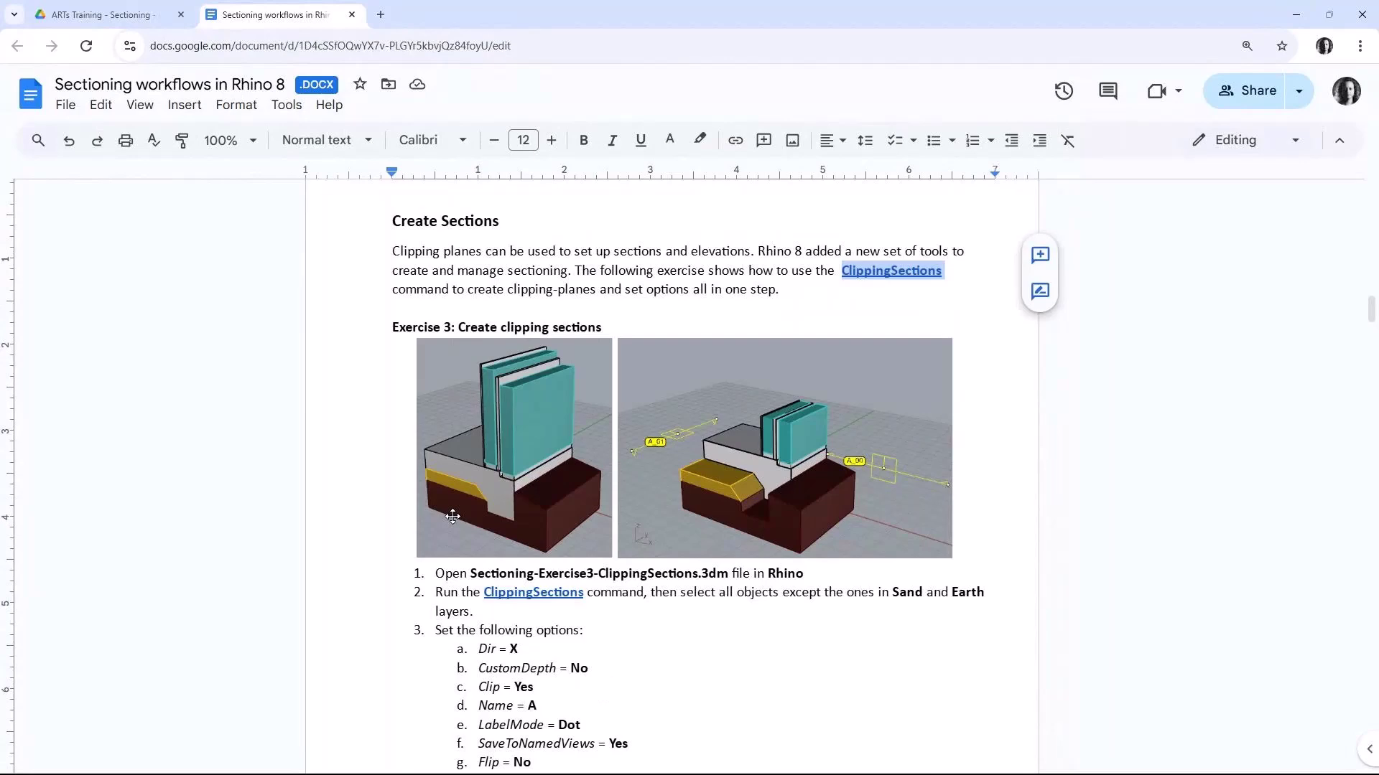
scroll(453, 517, down, 3)
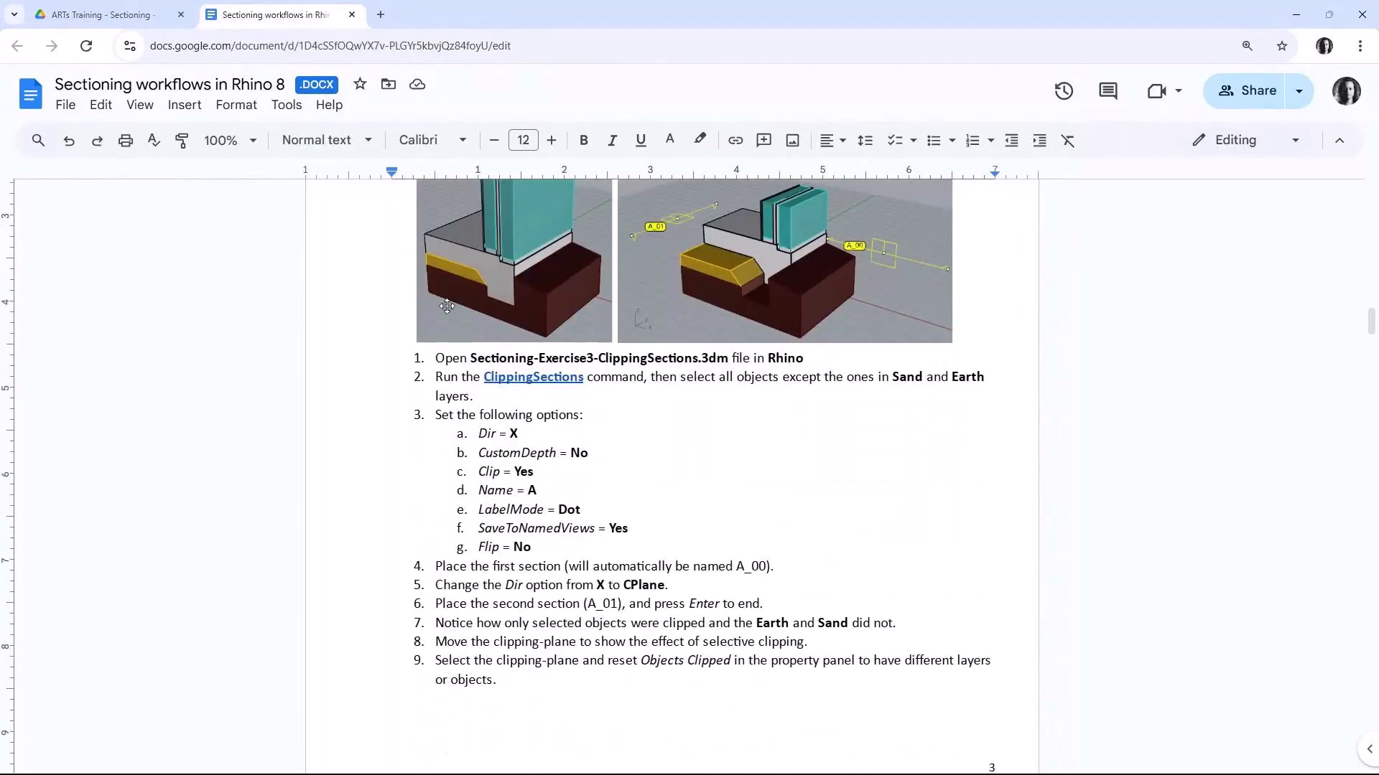
drag(434, 357, 826, 351)
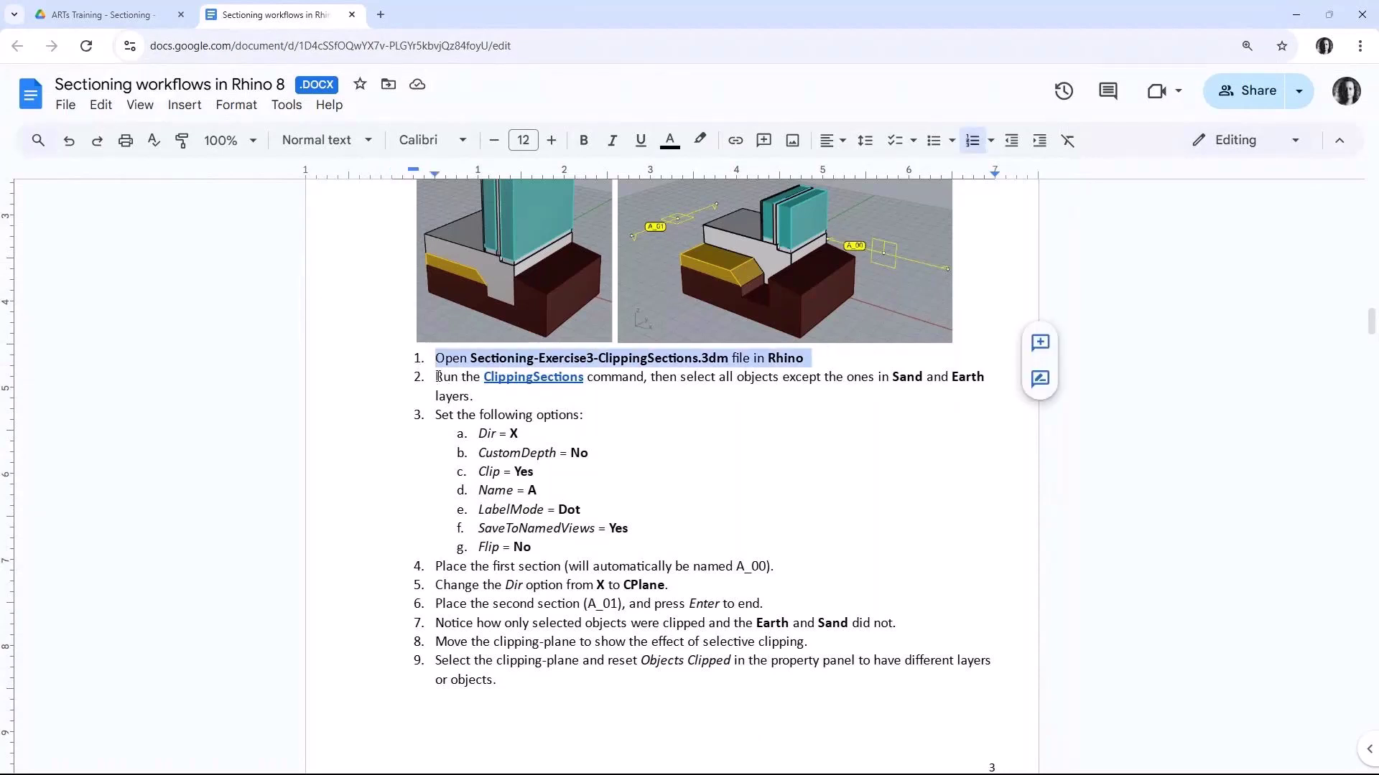
drag(435, 378, 528, 399)
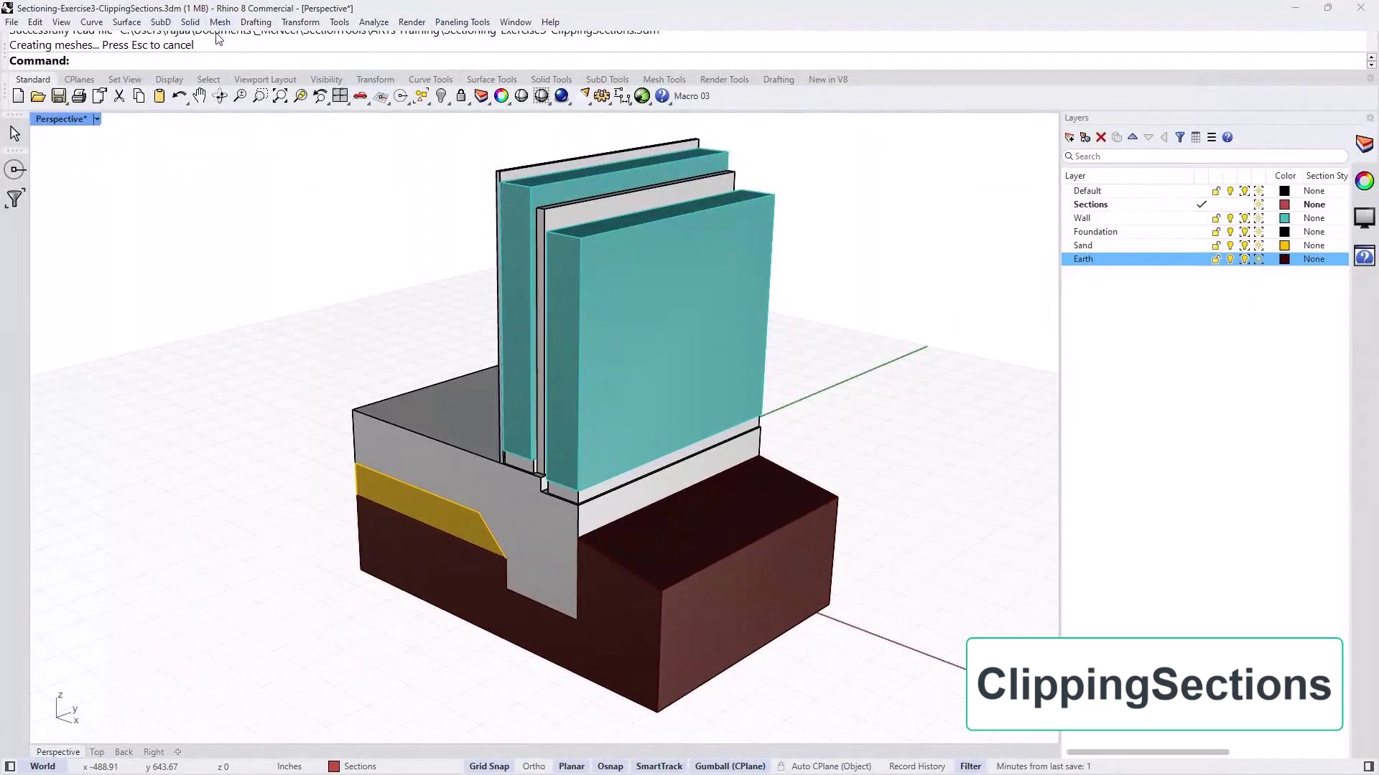
- Run ClippingSections from Drafting > Sections > Create
click(253, 22)
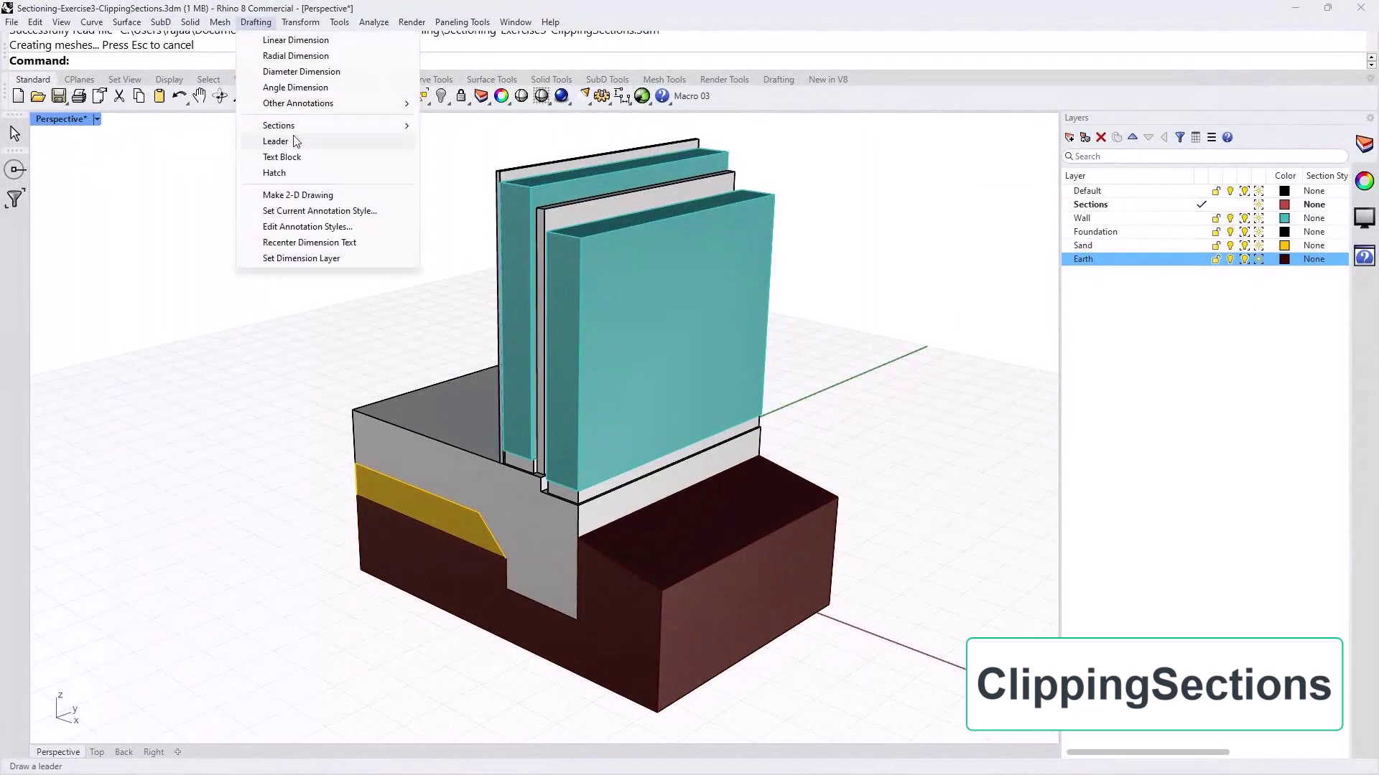
mouse_move(307, 126)
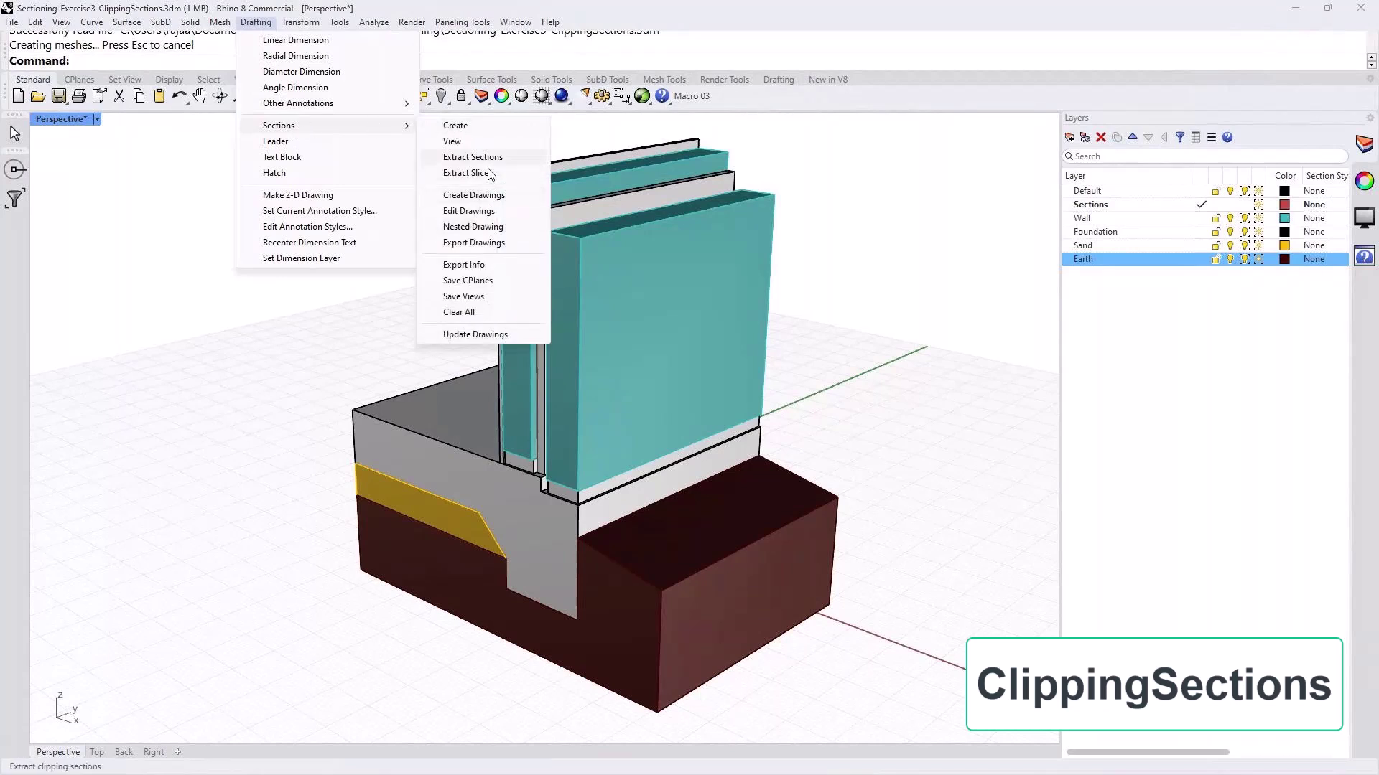
click(463, 133)
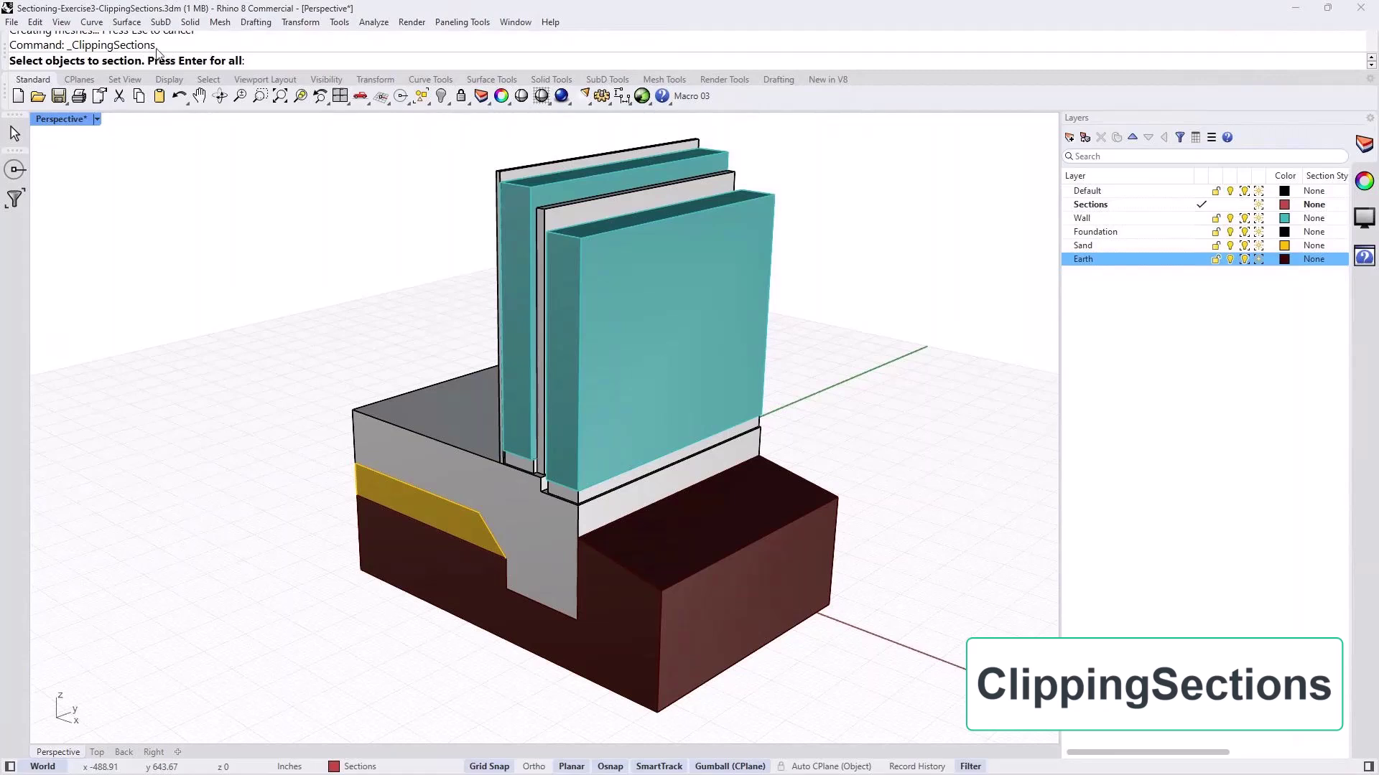
drag(155, 45, 72, 45)
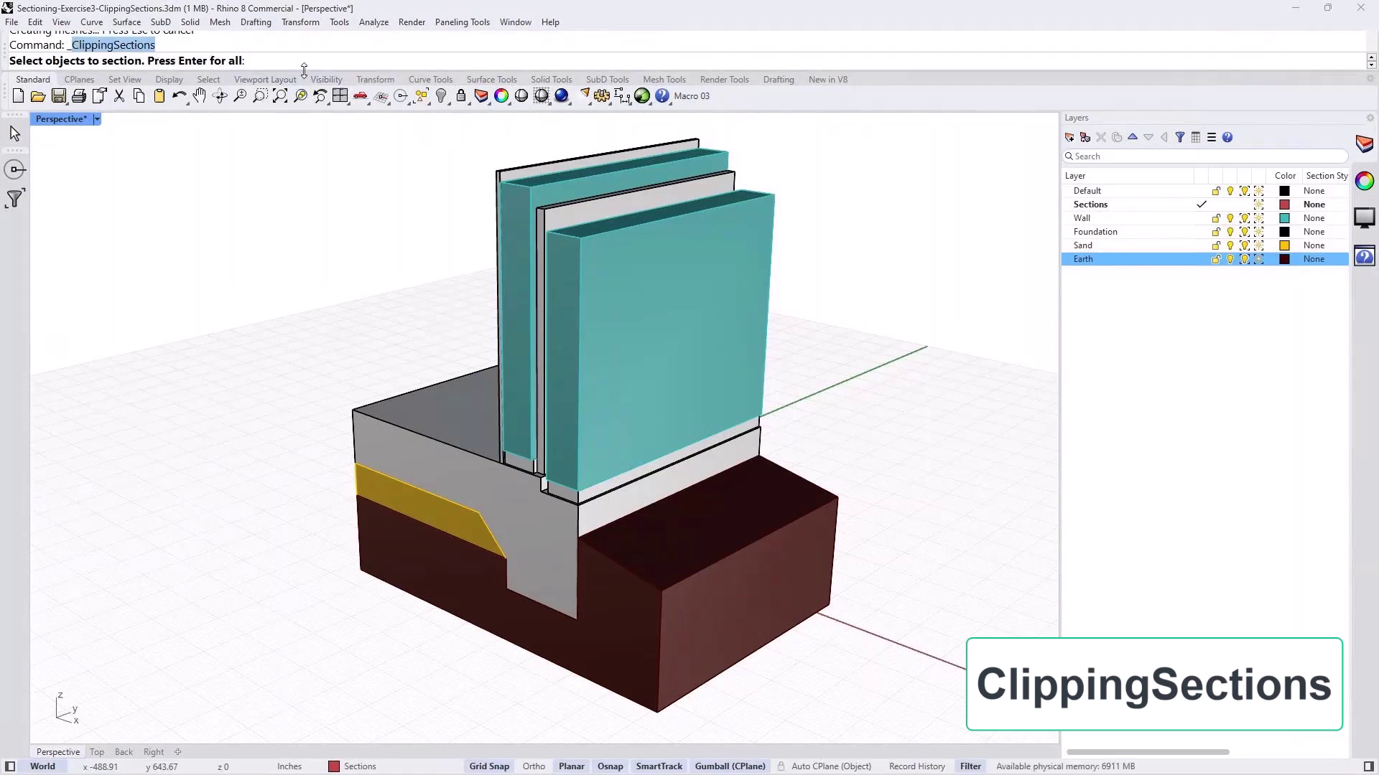
drag(199, 71, 131, 68)
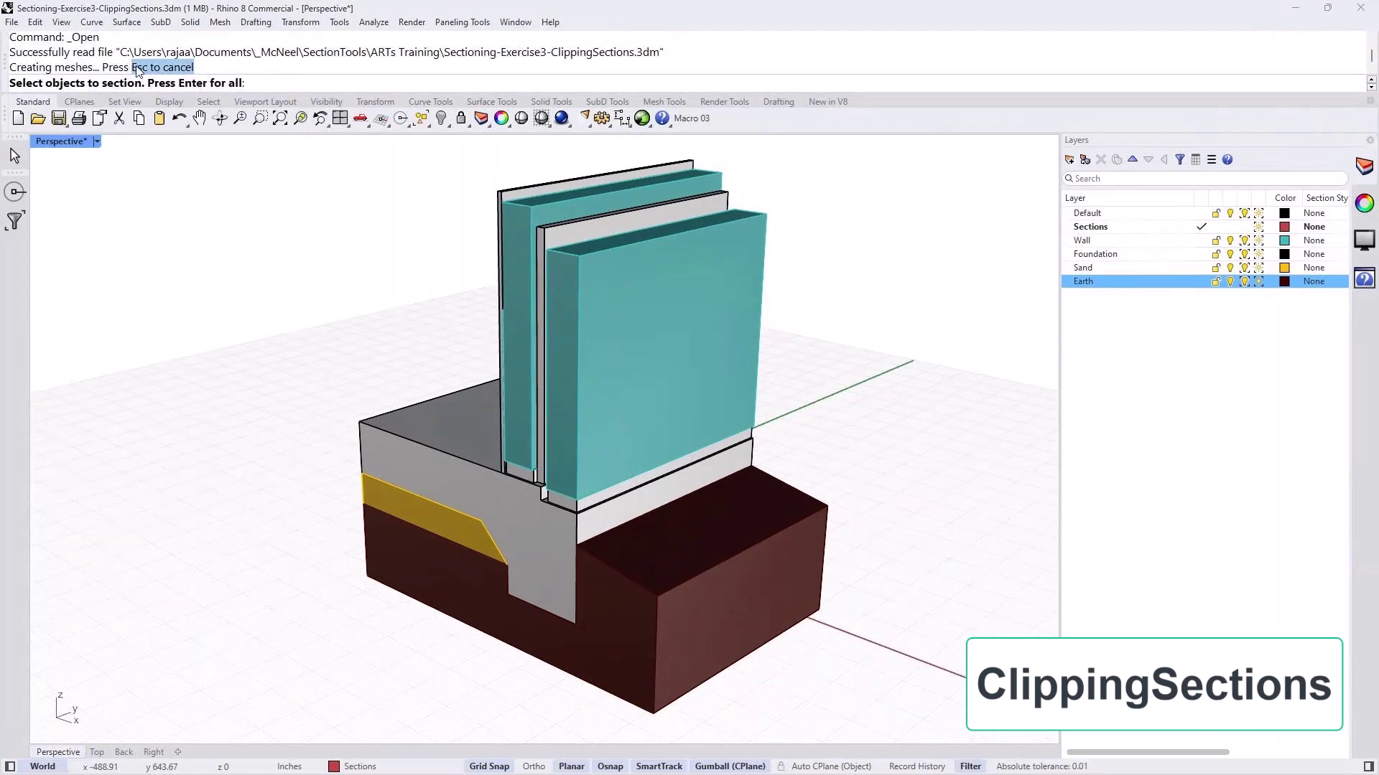
scroll(219, 66, down, 1)
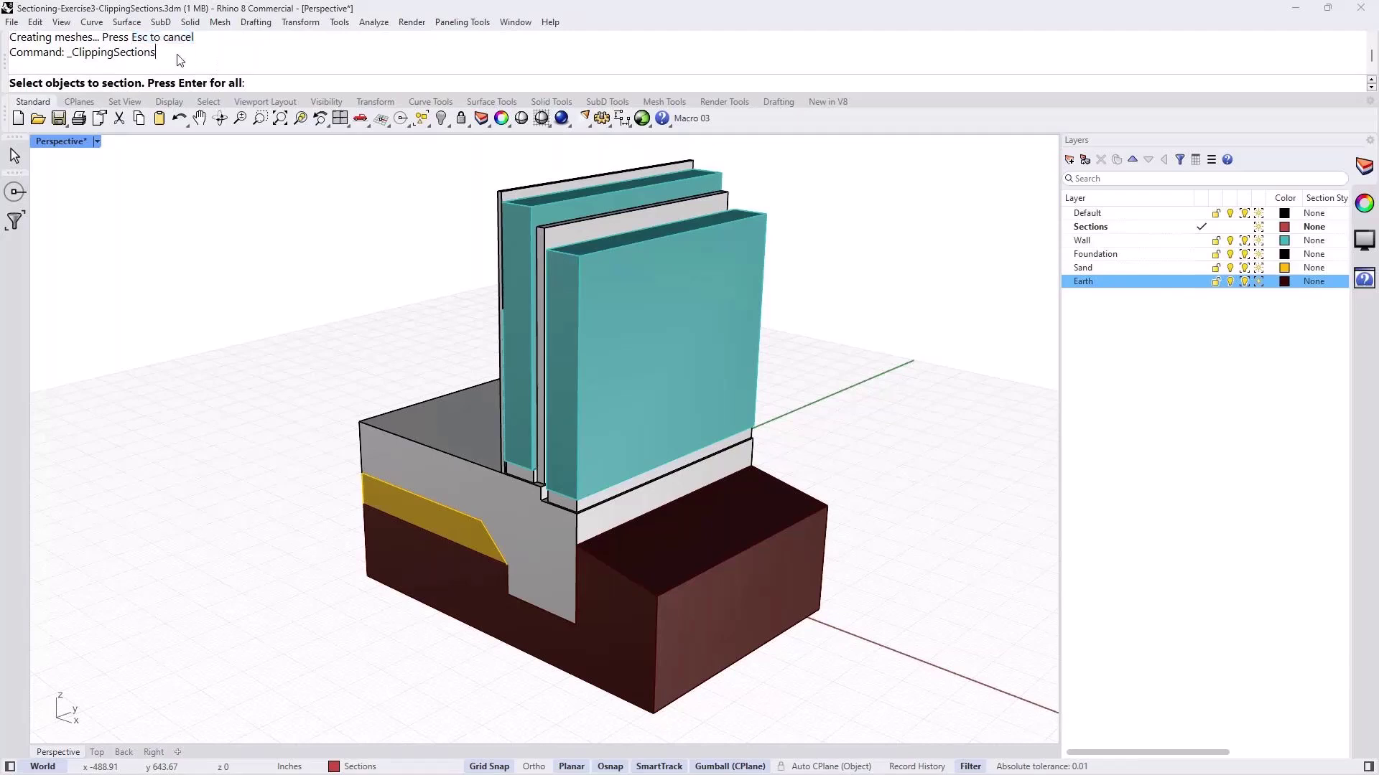
click(225, 71)
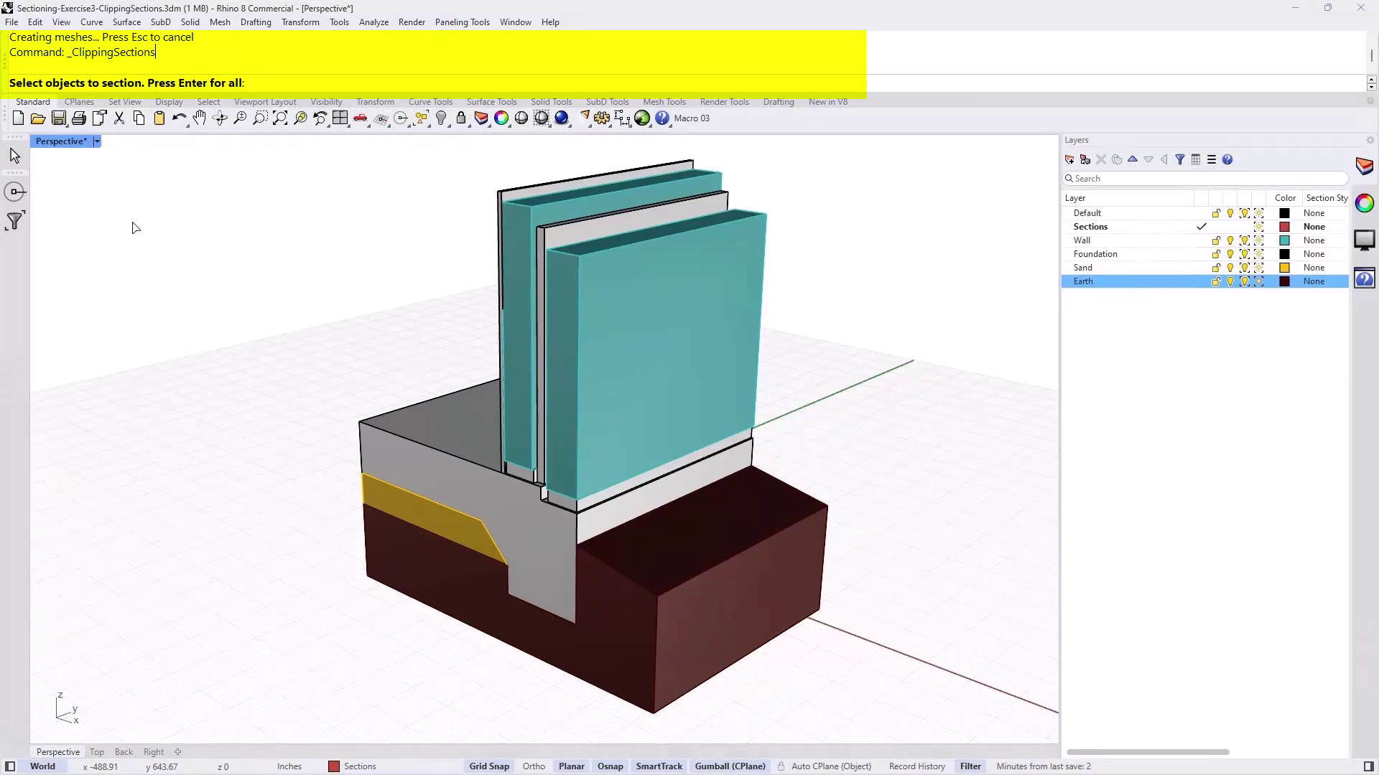
- Section all objects, tilt the Perspective view lower with arrow keys, and open the Dir options
key(Return)
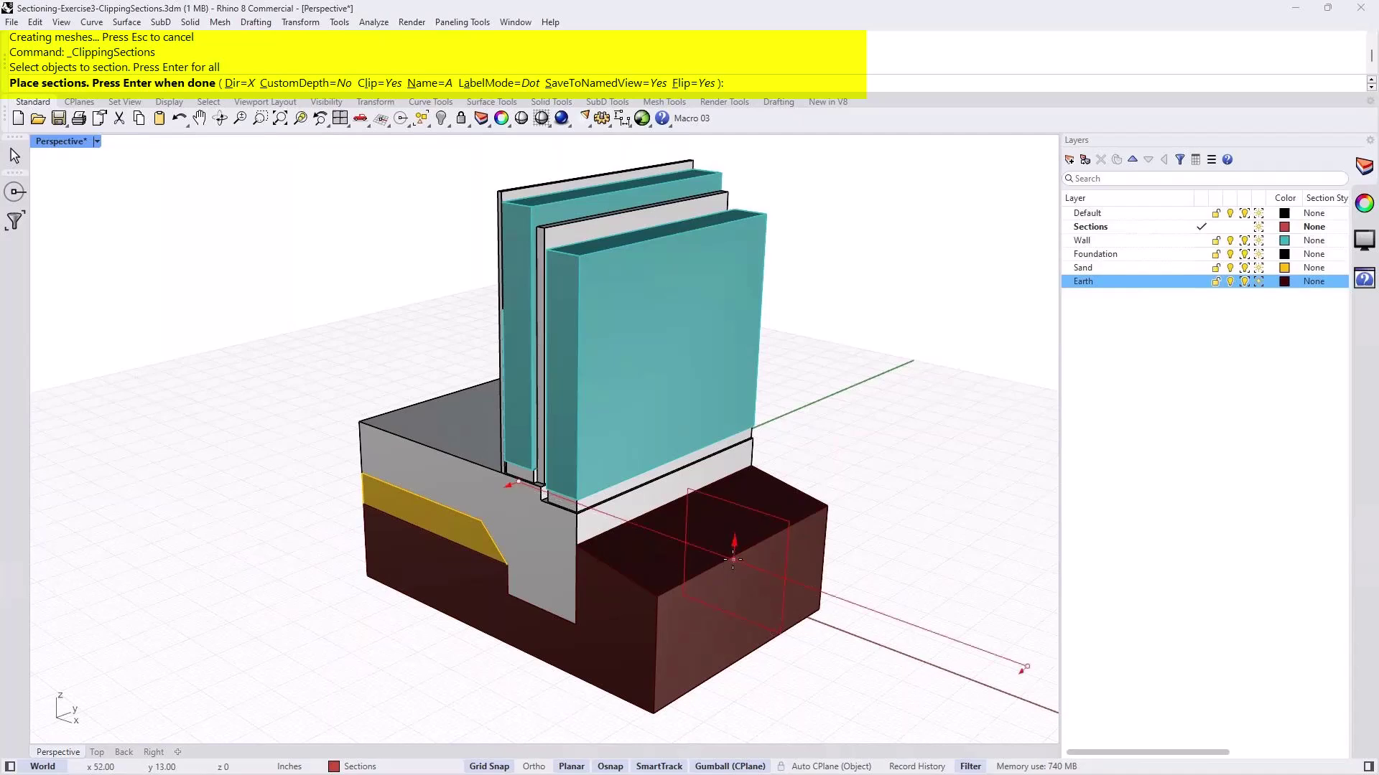
key(Left)
key(Left)
key(Left)
key(Down)
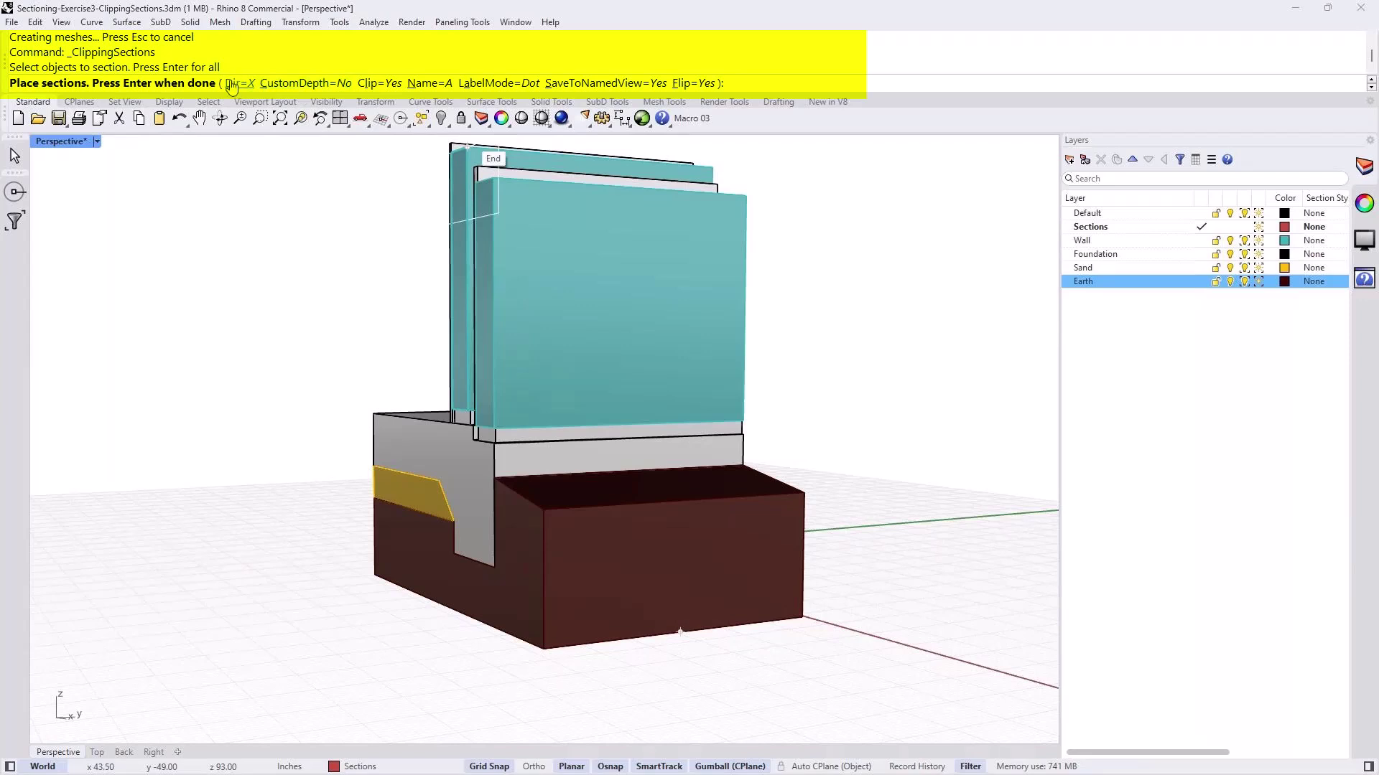
click(231, 84)
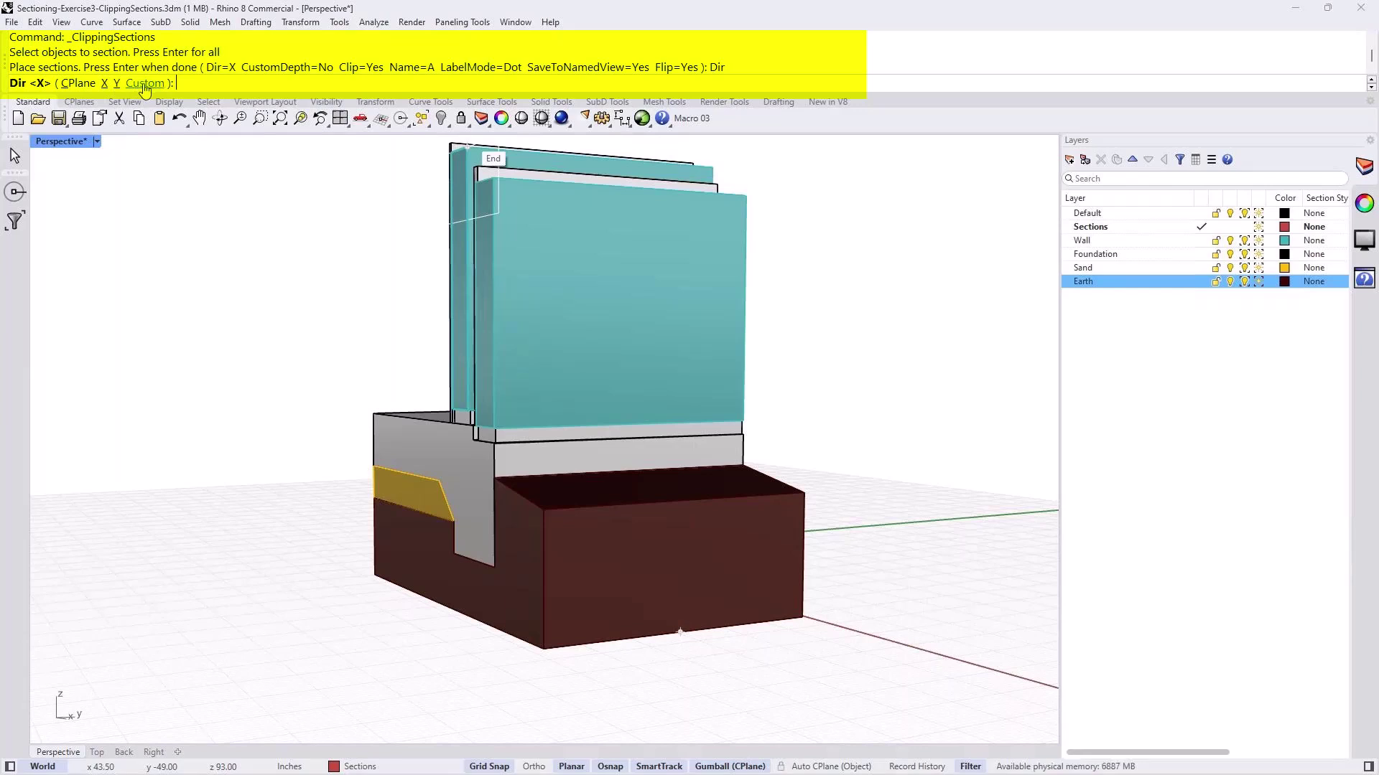
- Set the section direction to X with CustomDepth left at No
click(104, 84)
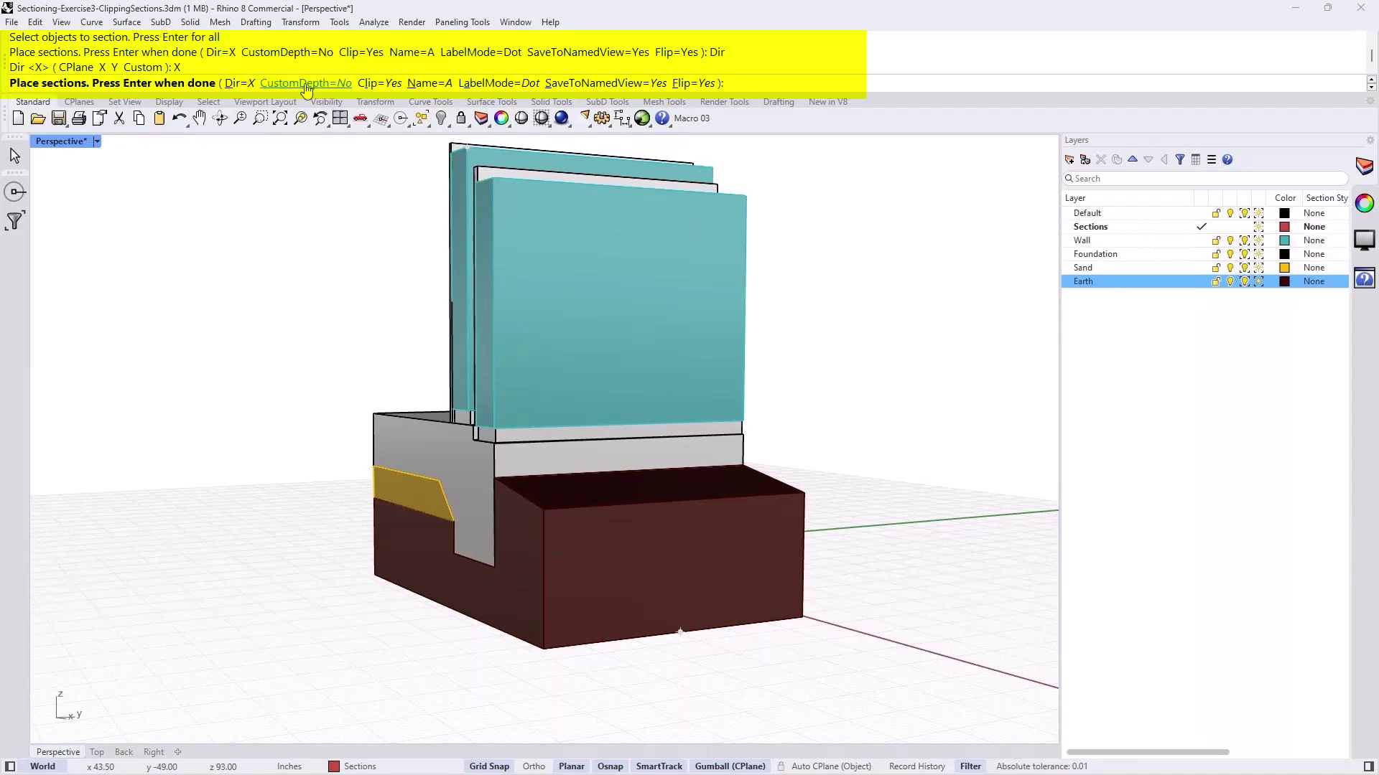
click(305, 84)
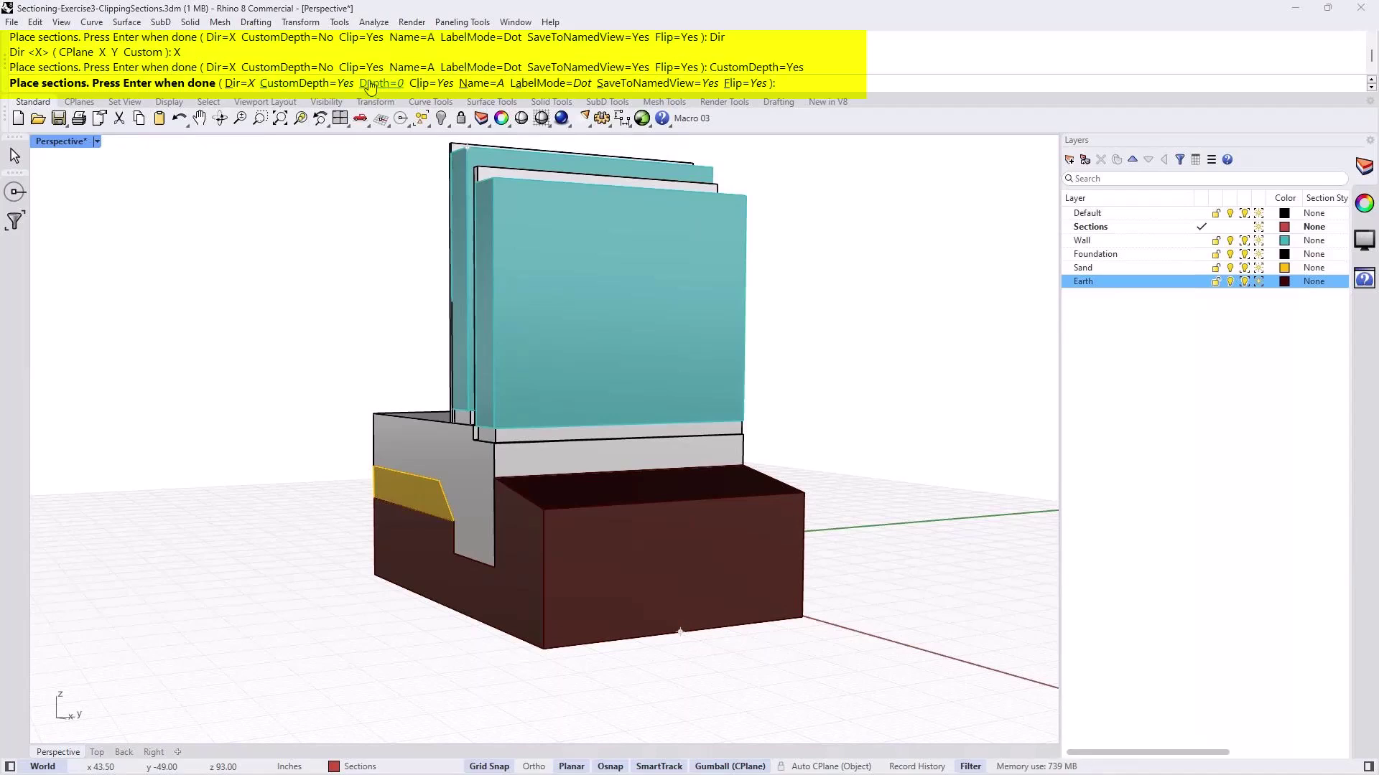
click(314, 85)
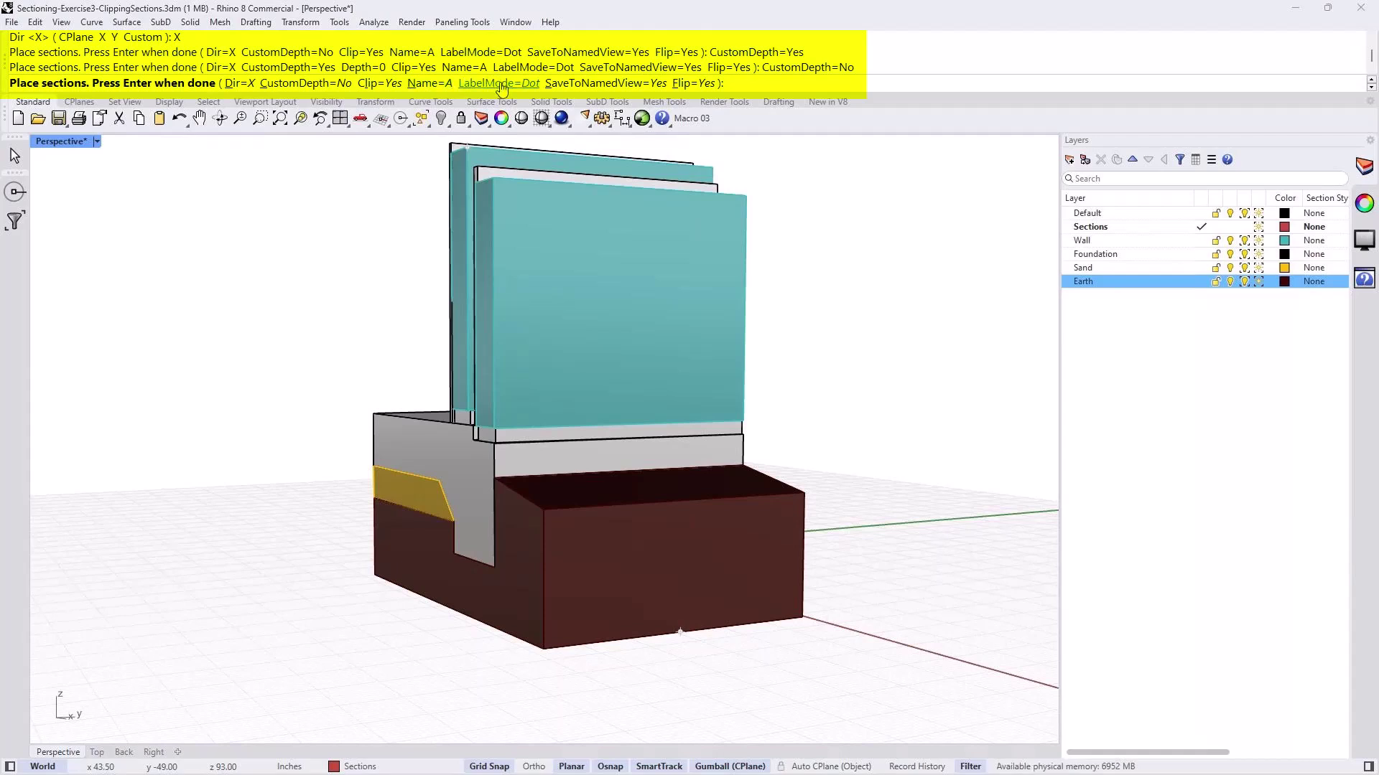
- Keep the section LabelMode set to Dot
click(500, 84)
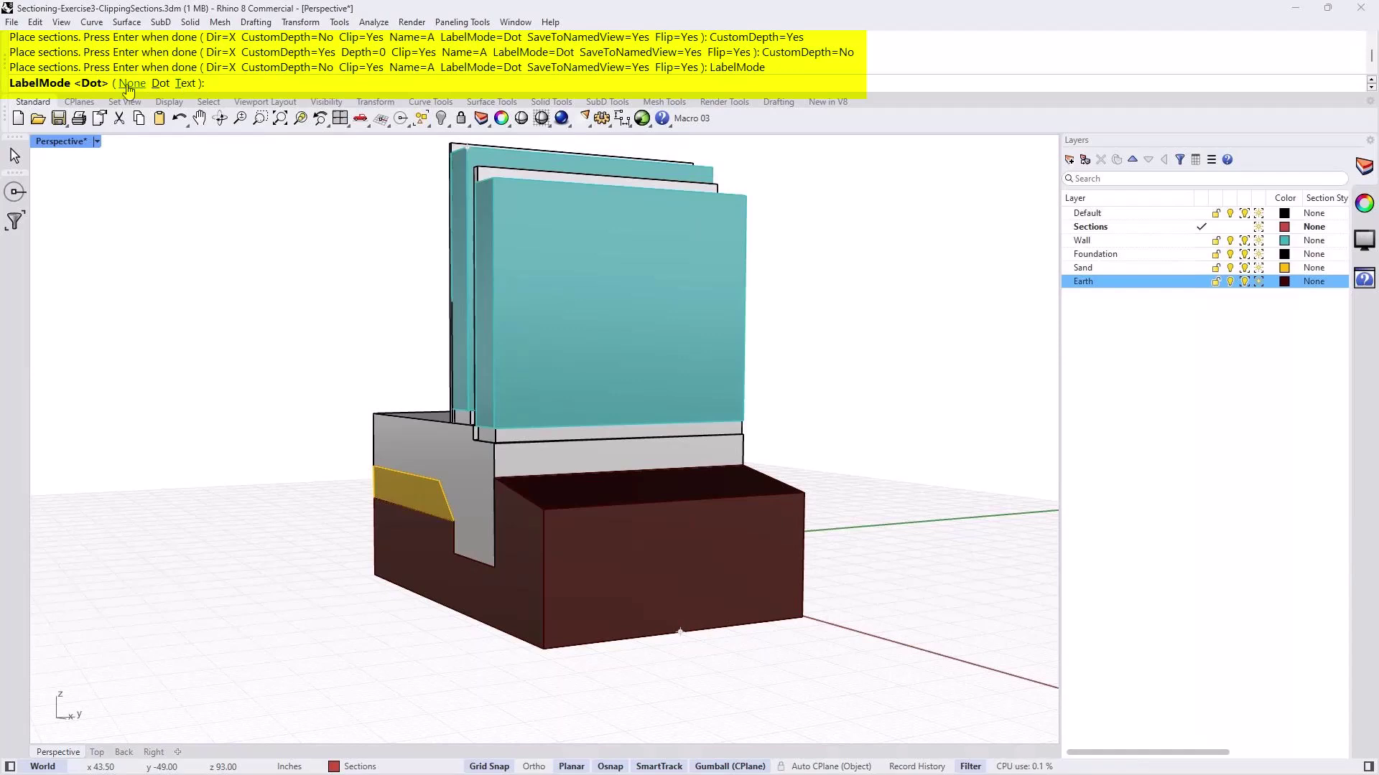
click(160, 83)
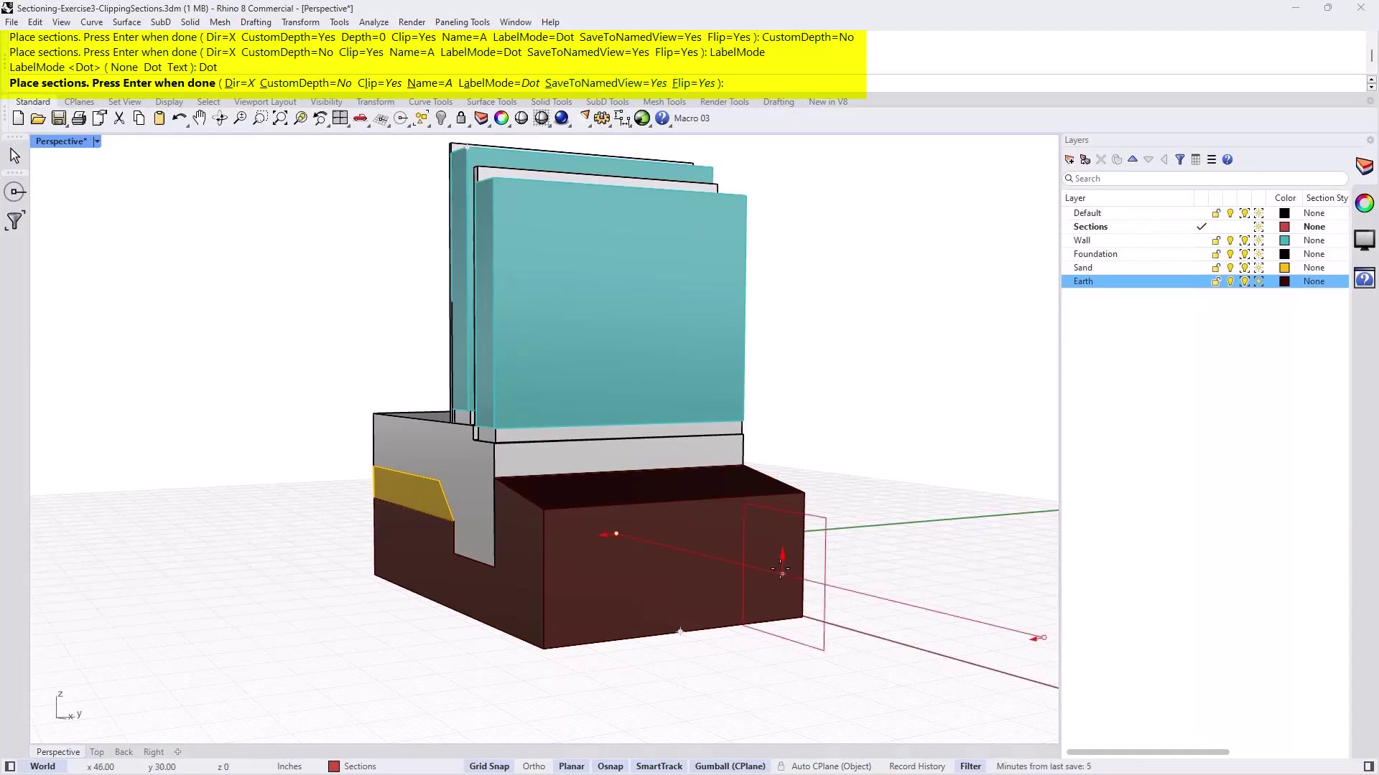
- Set Flip to No and place vertical section A_00 across the front of the earth block
click(676, 520)
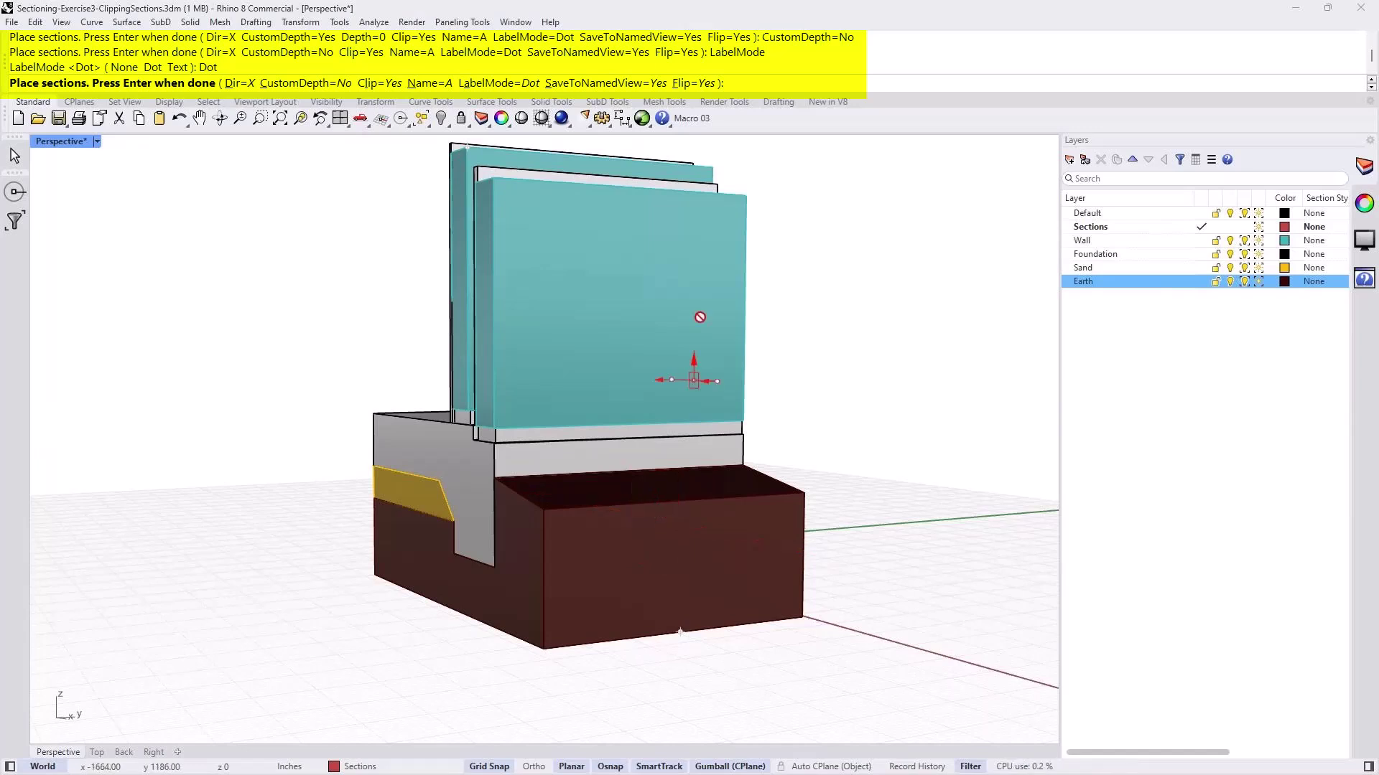
click(694, 83)
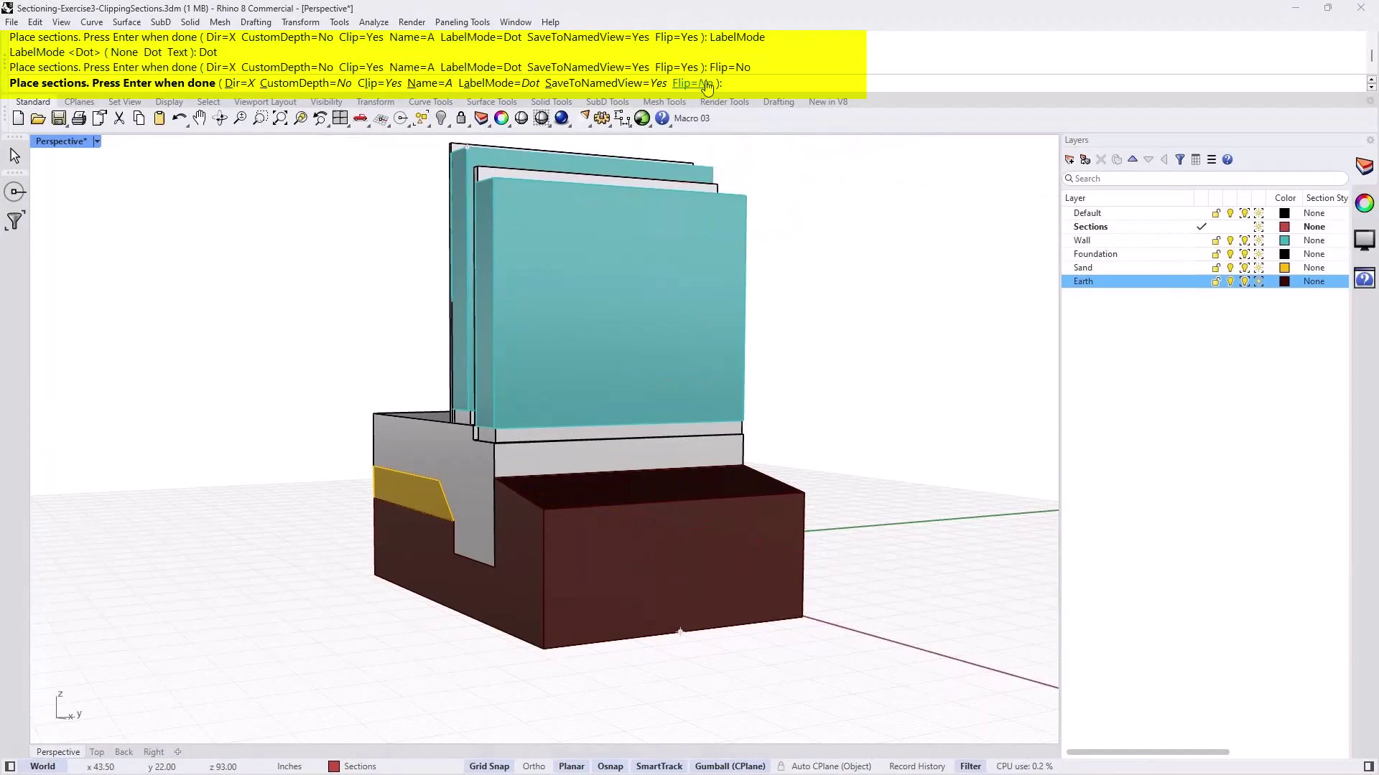
click(693, 84)
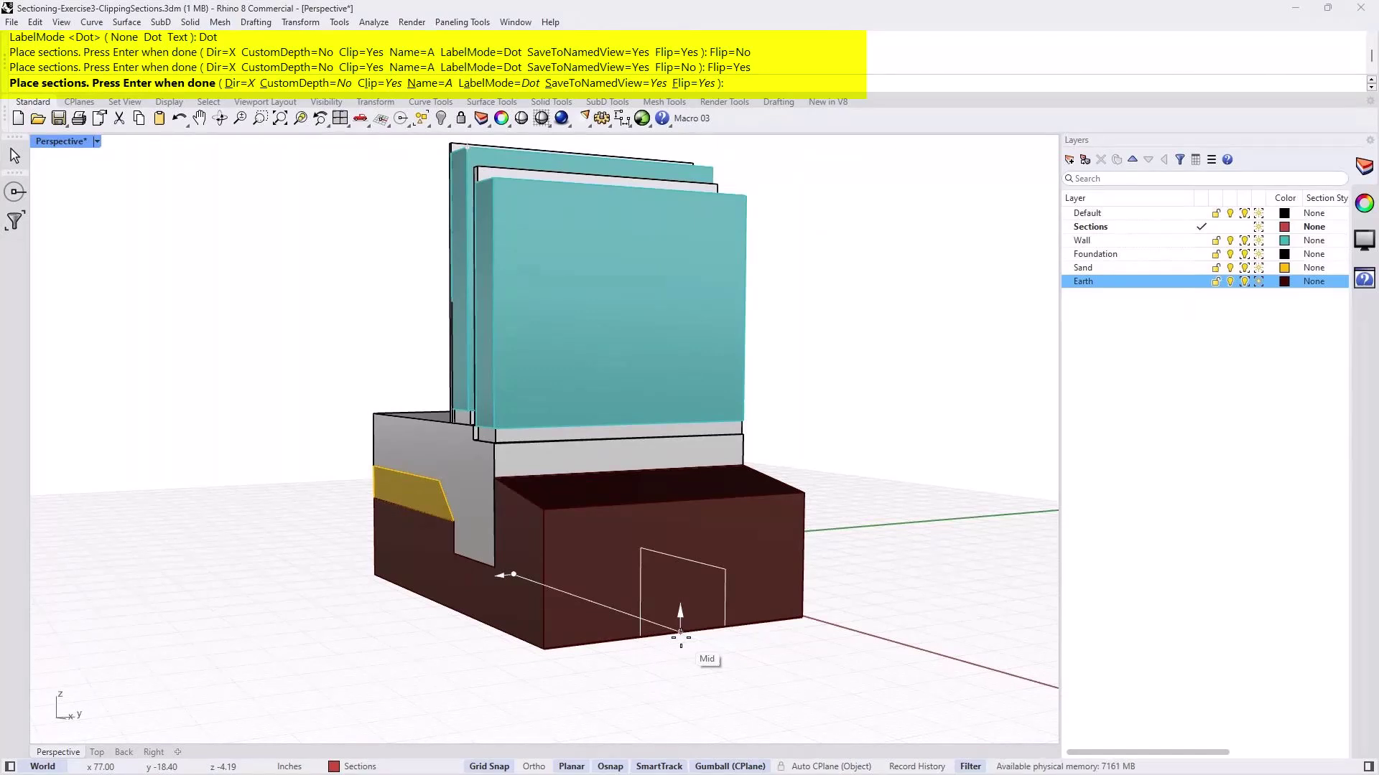
text(f)
key(Return)
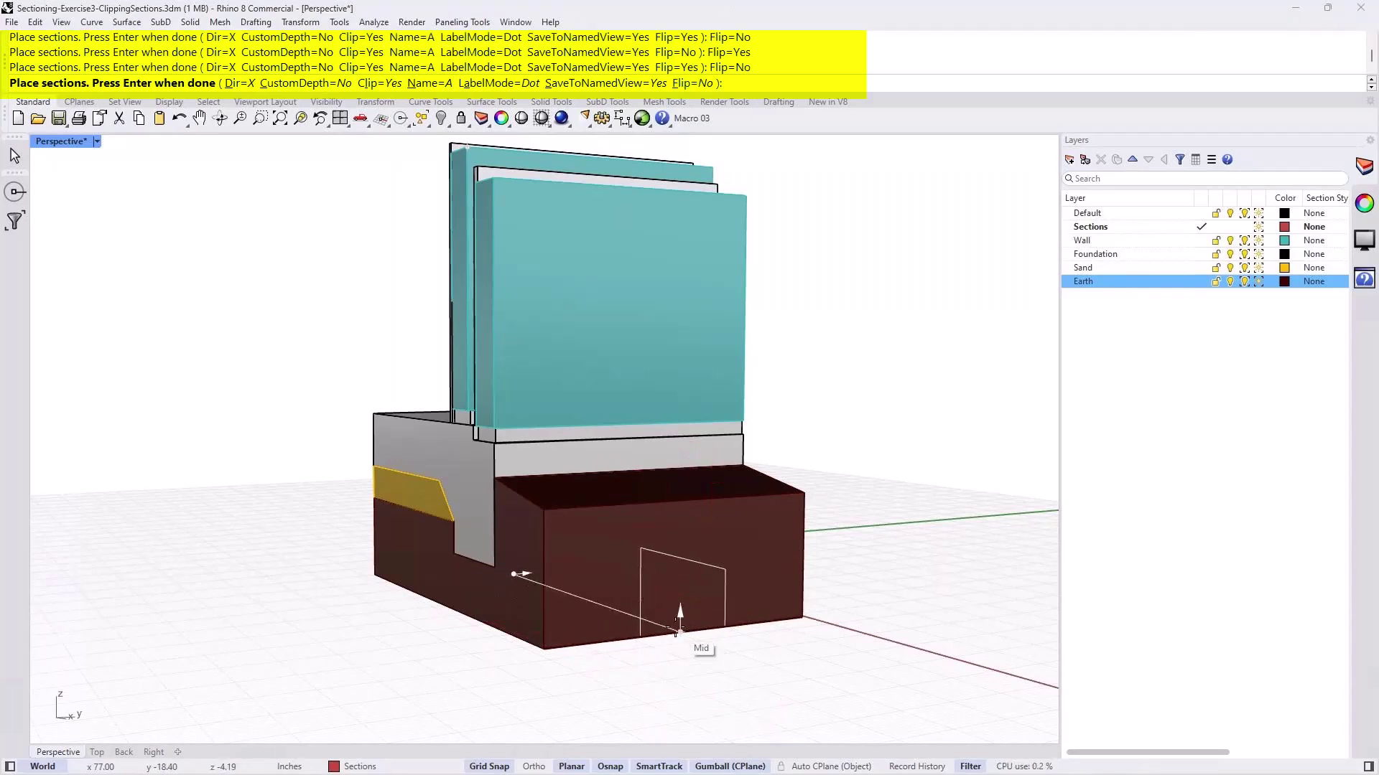
click(676, 632)
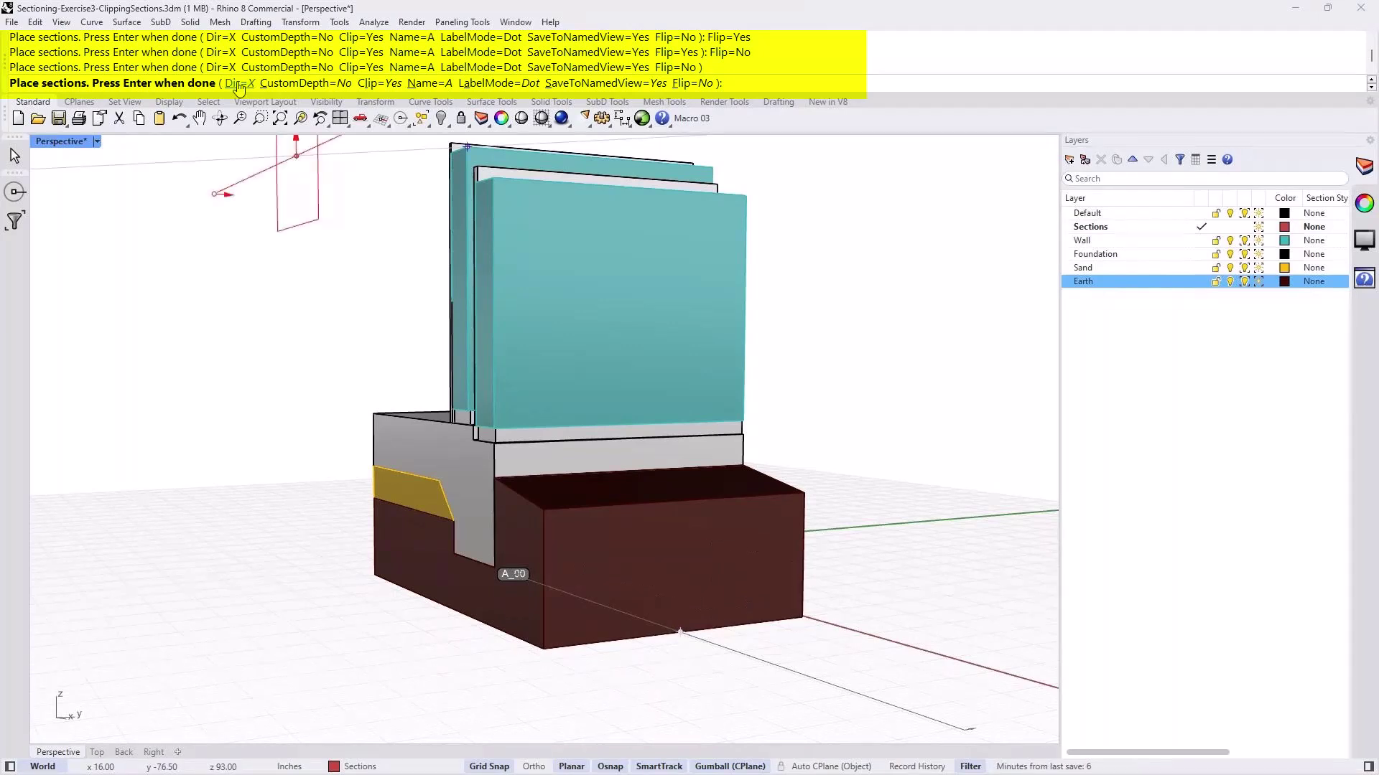
- With direction set to CPlane, place horizontal section A_01 above the foundation and finish
click(239, 84)
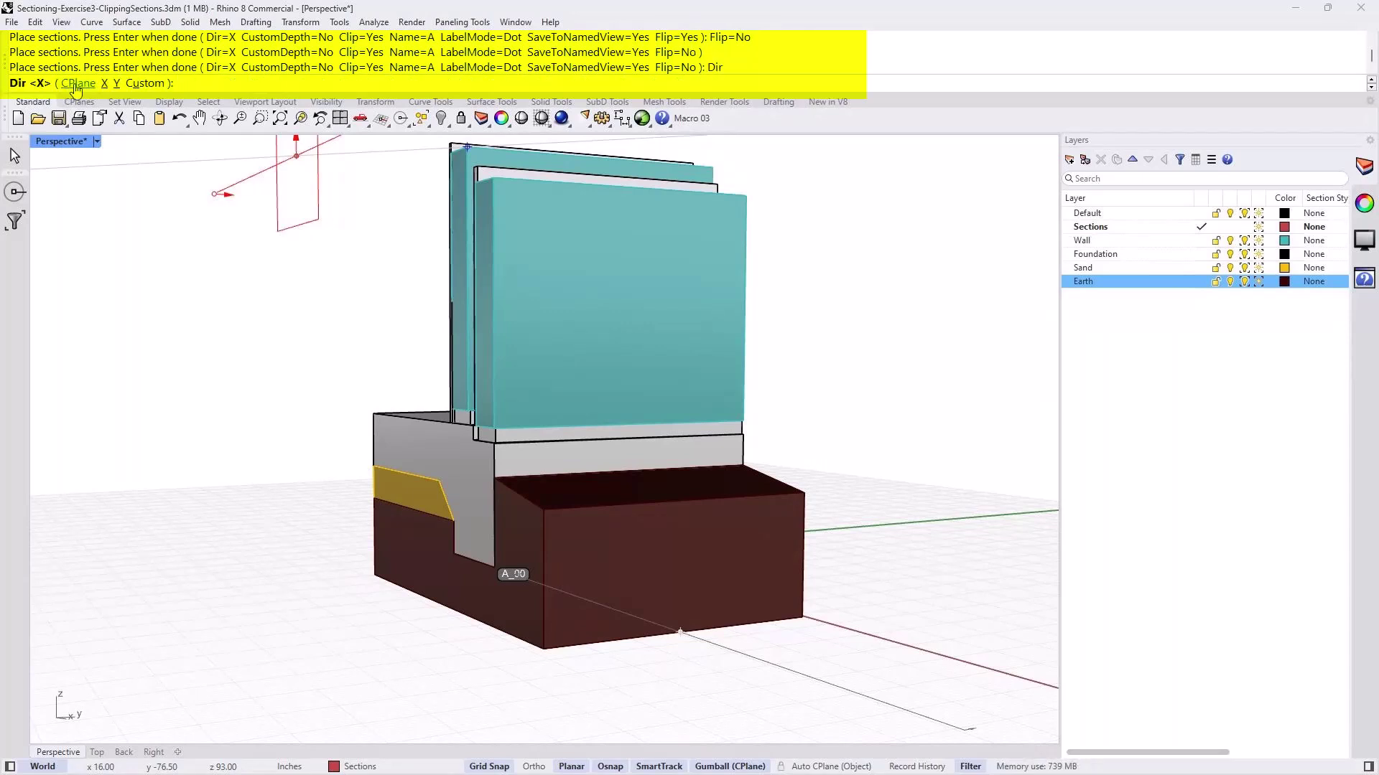
click(75, 83)
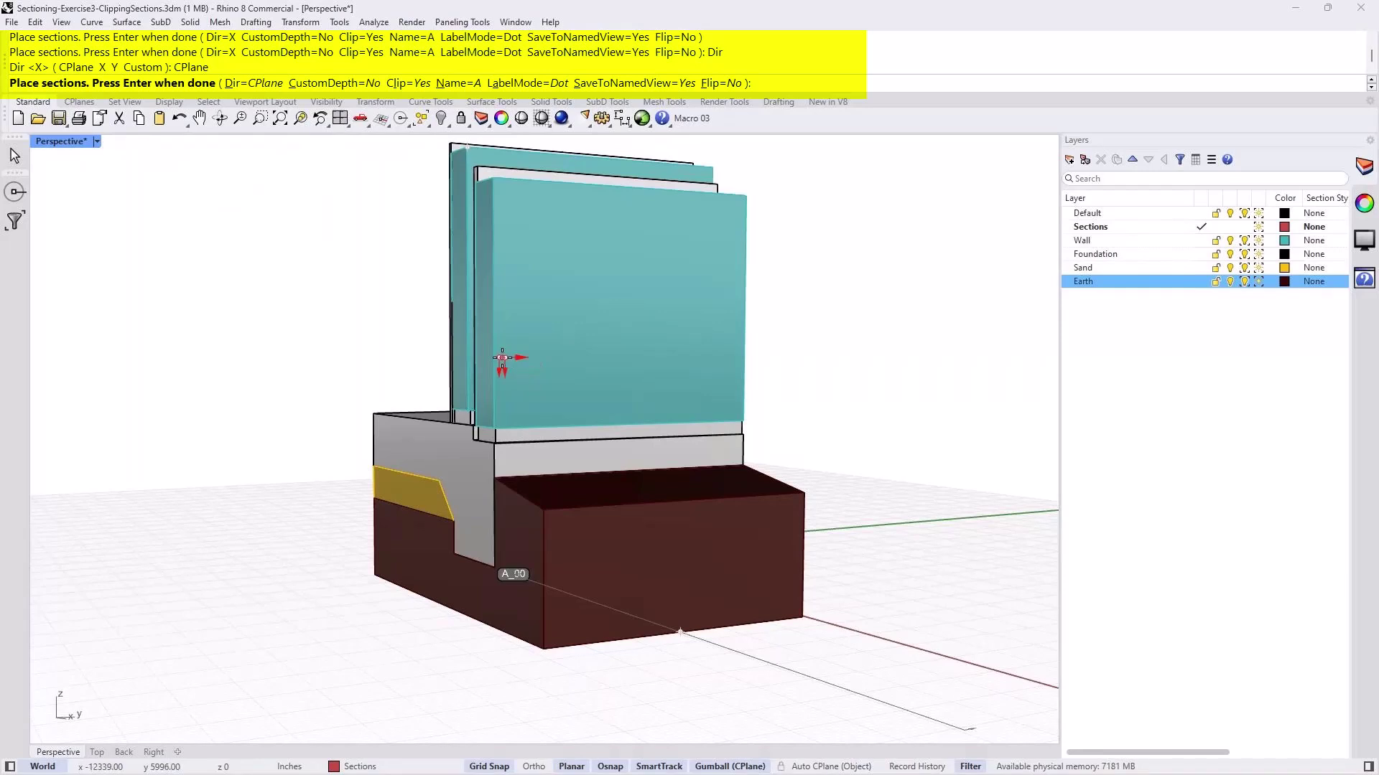
right_drag(640, 378, 381, 393)
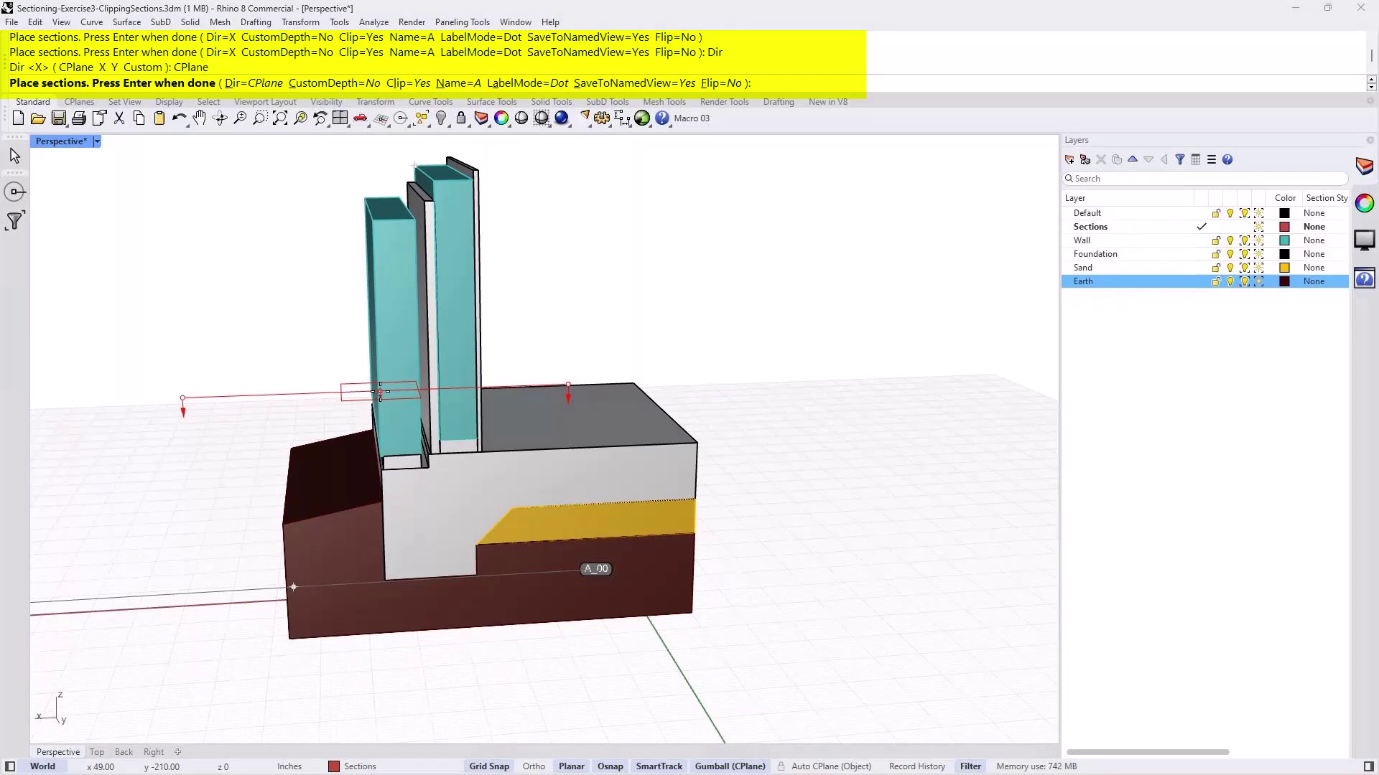
click(380, 391)
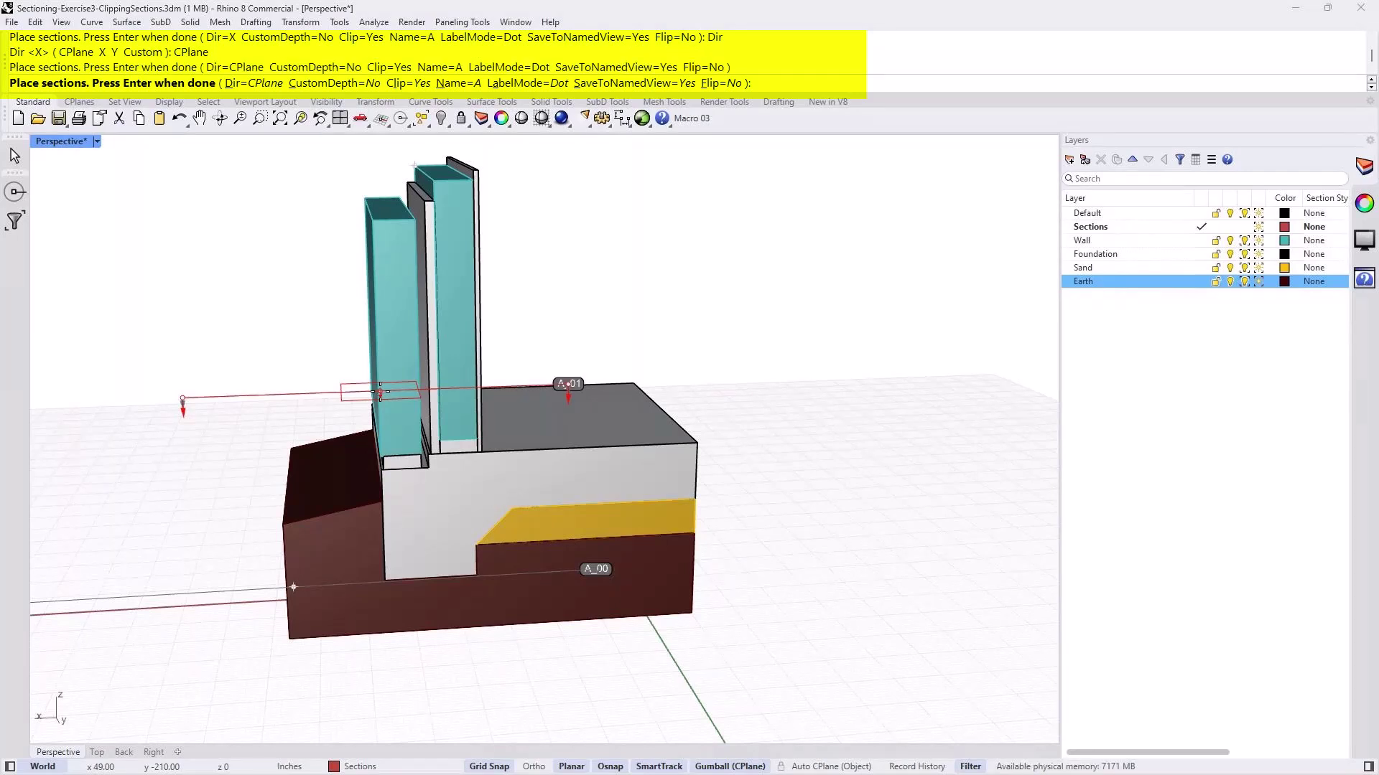
key(Return)
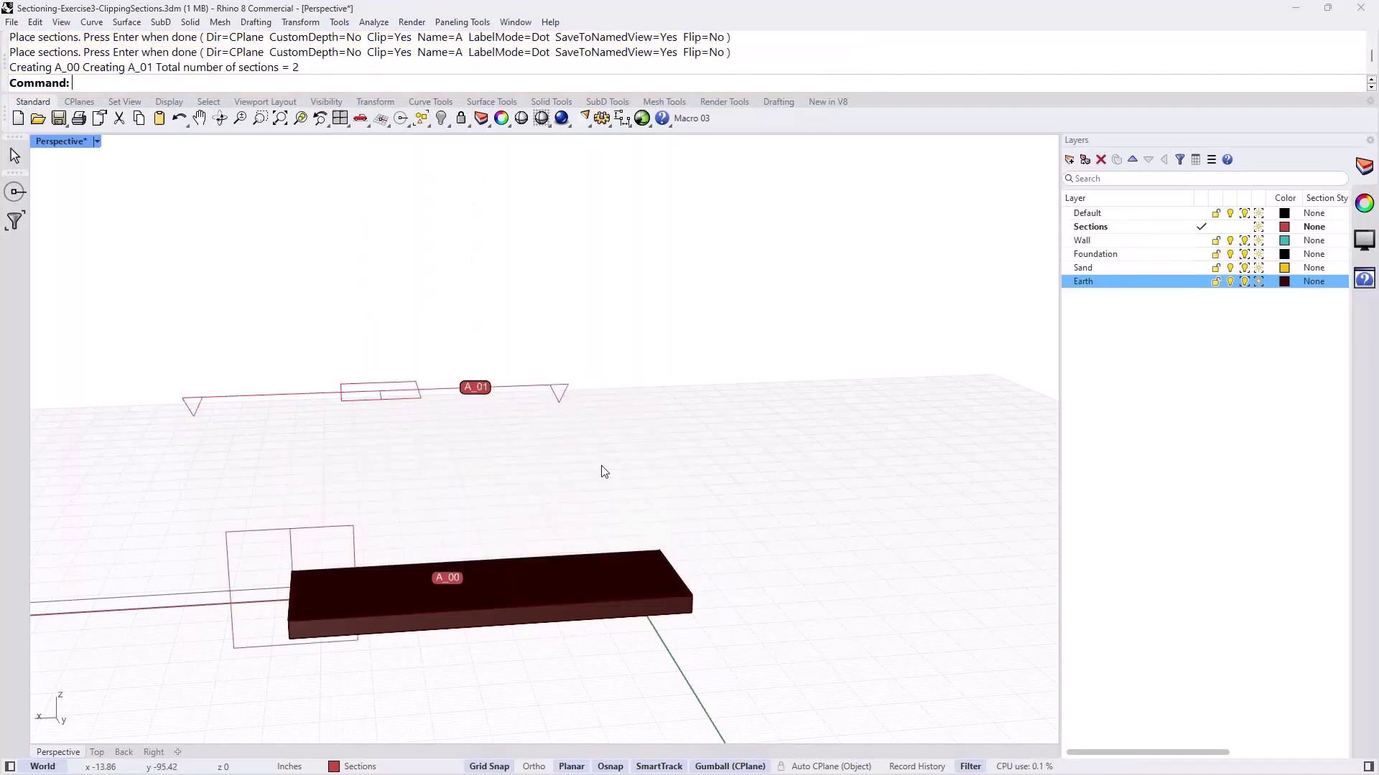
- Lift the A_01 clipping plane along Z above the walls so the foundation and walls appear uncut
right_drag(482, 437, 488, 482)
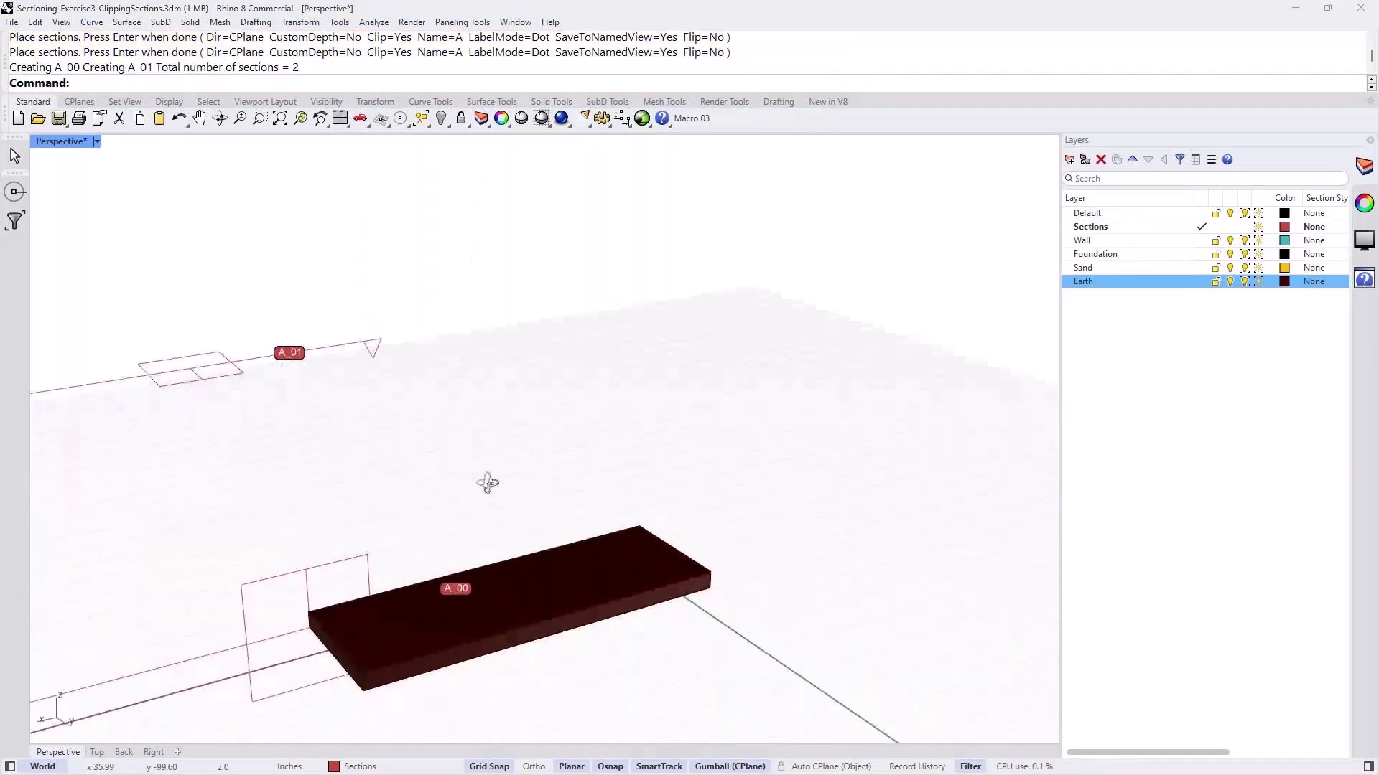
click(240, 367)
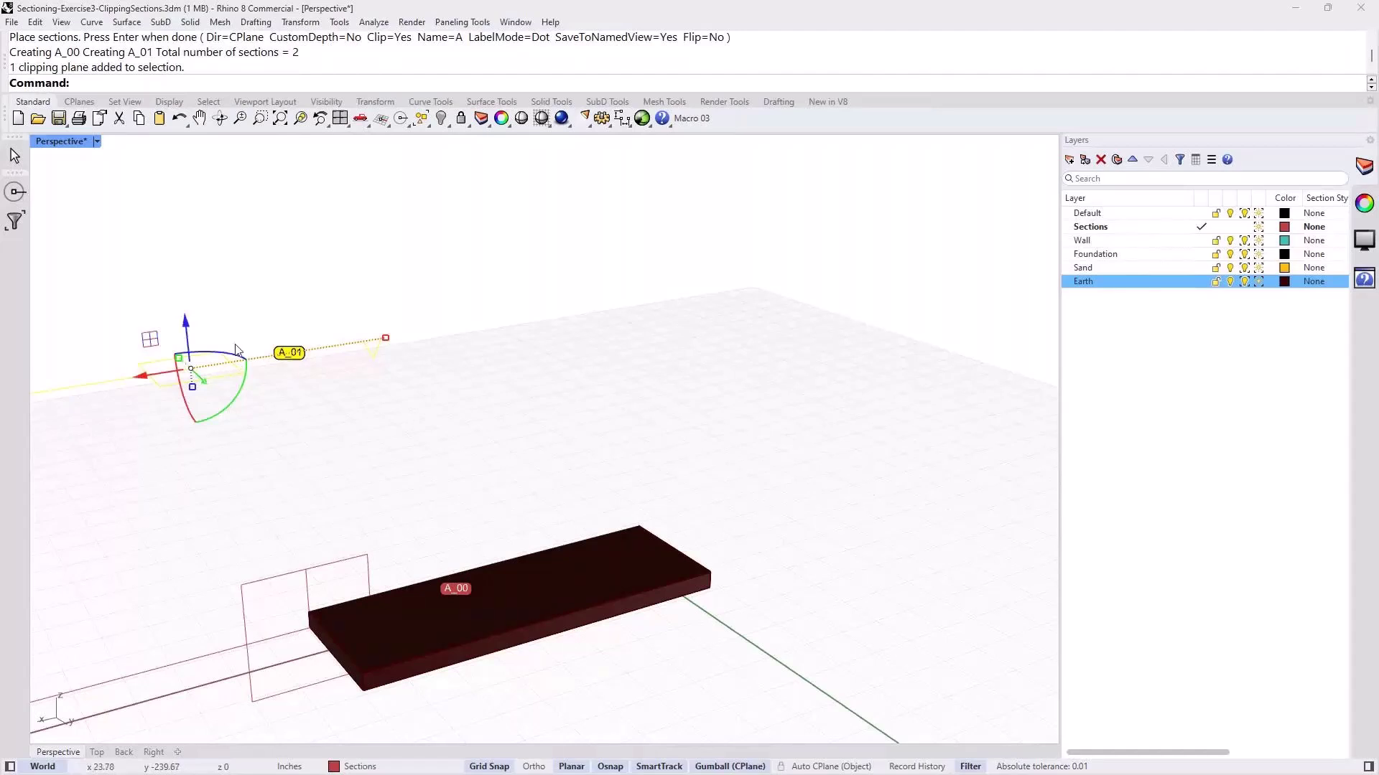
drag(191, 321, 190, 186)
drag(180, 245, 377, 389)
click(820, 427)
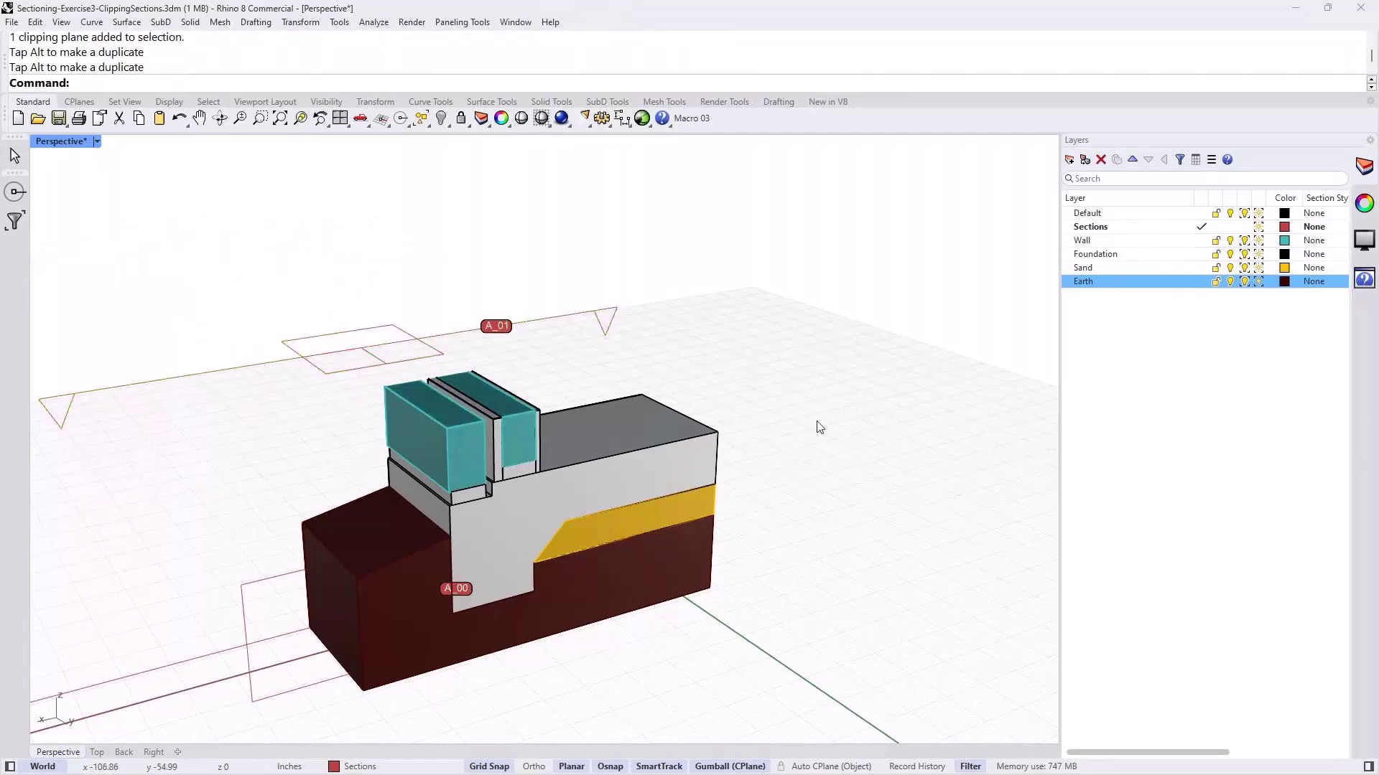
right_drag(754, 431, 342, 541)
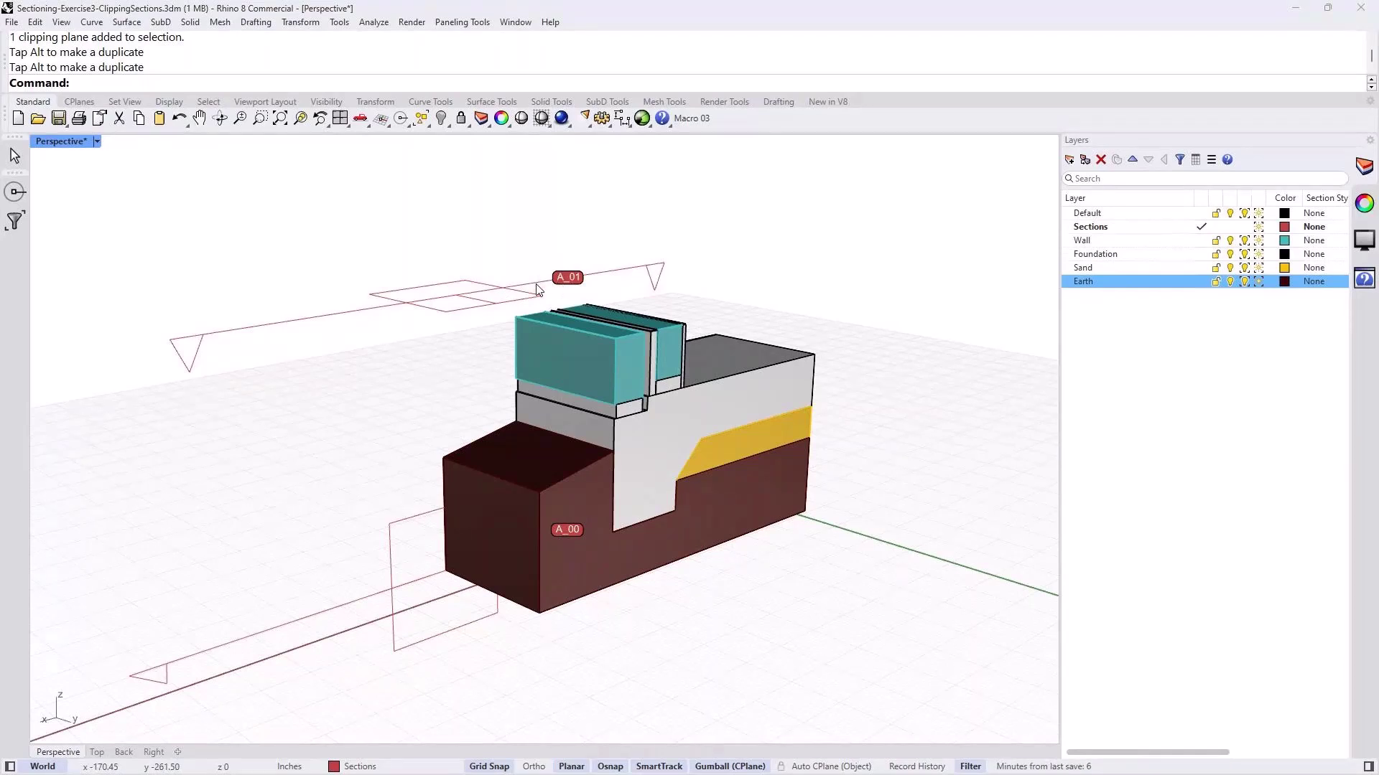
- Show A_00's clipping plane properties: its name, Dot label and Perspective as the clipped view
click(361, 607)
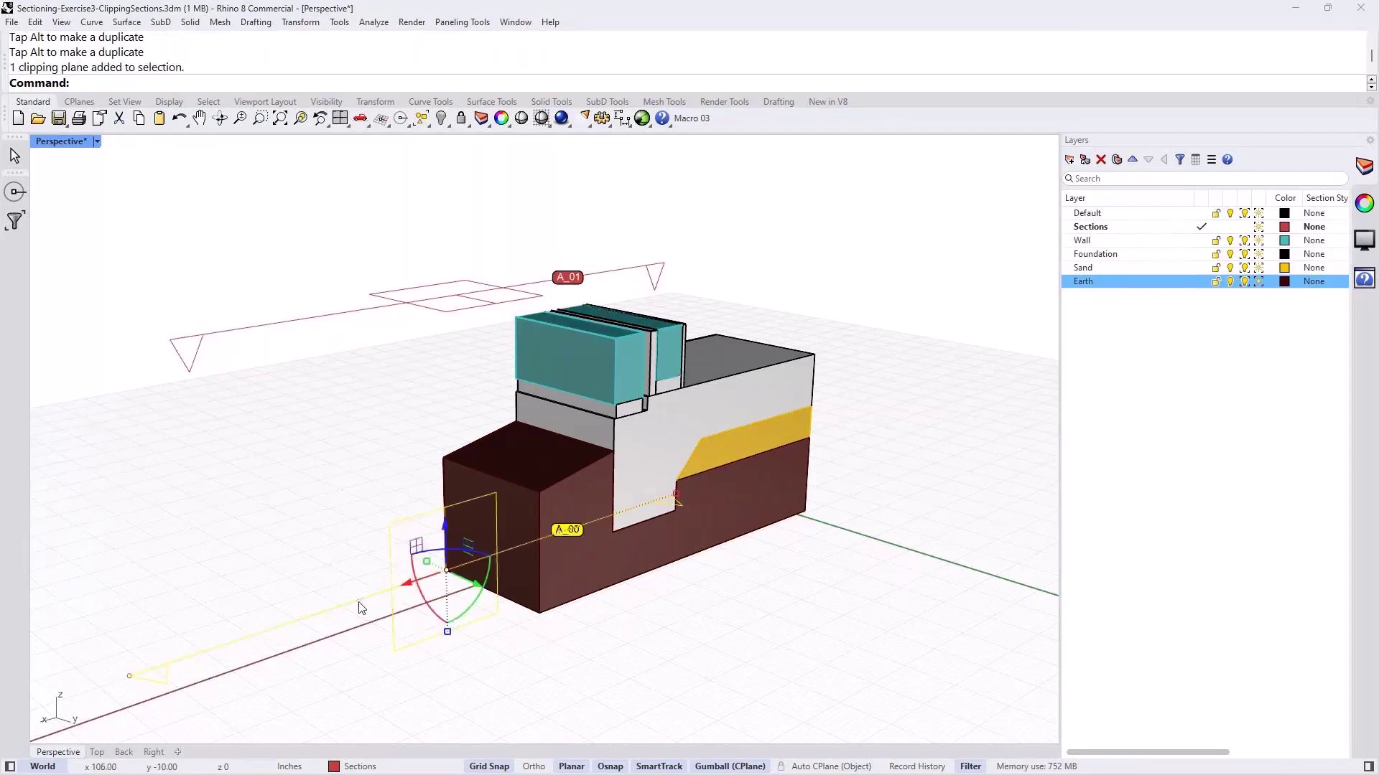
click(1365, 205)
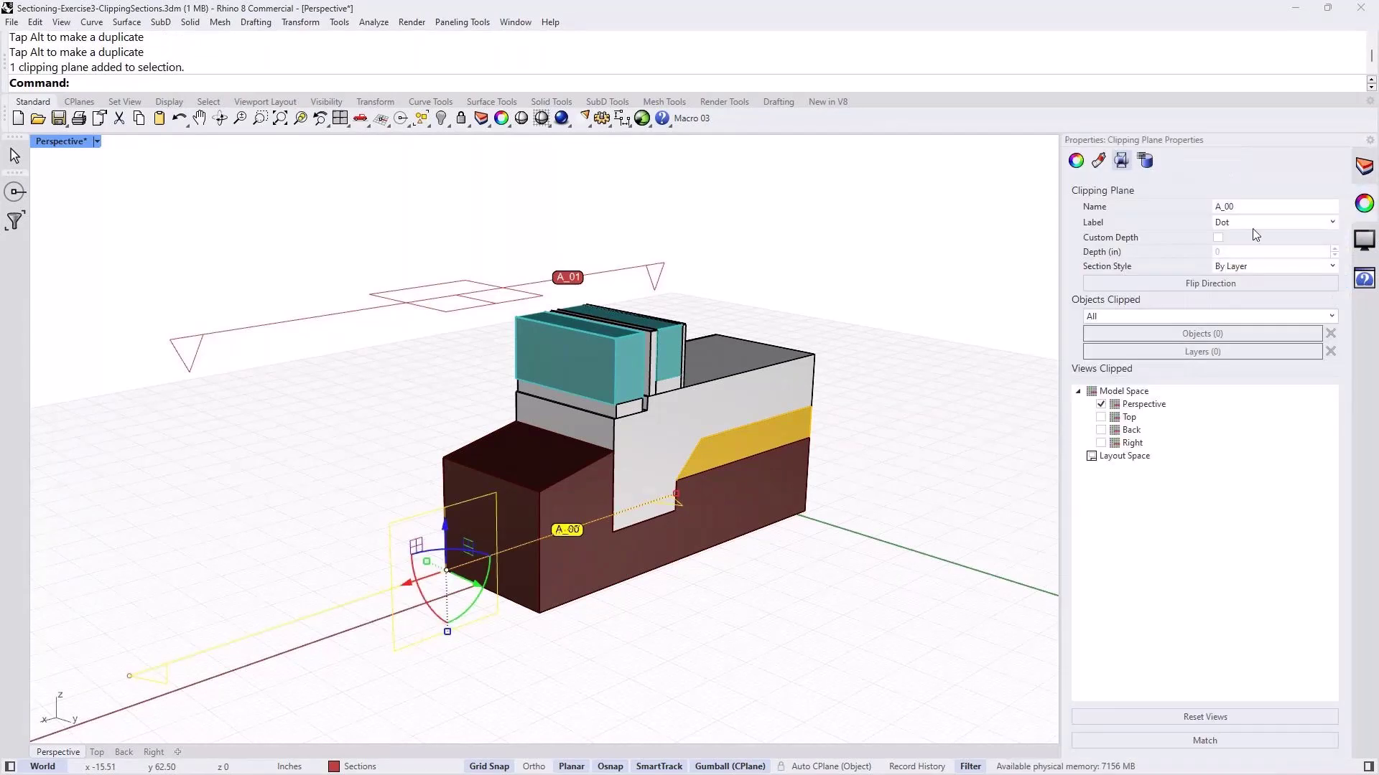
double_click(1239, 205)
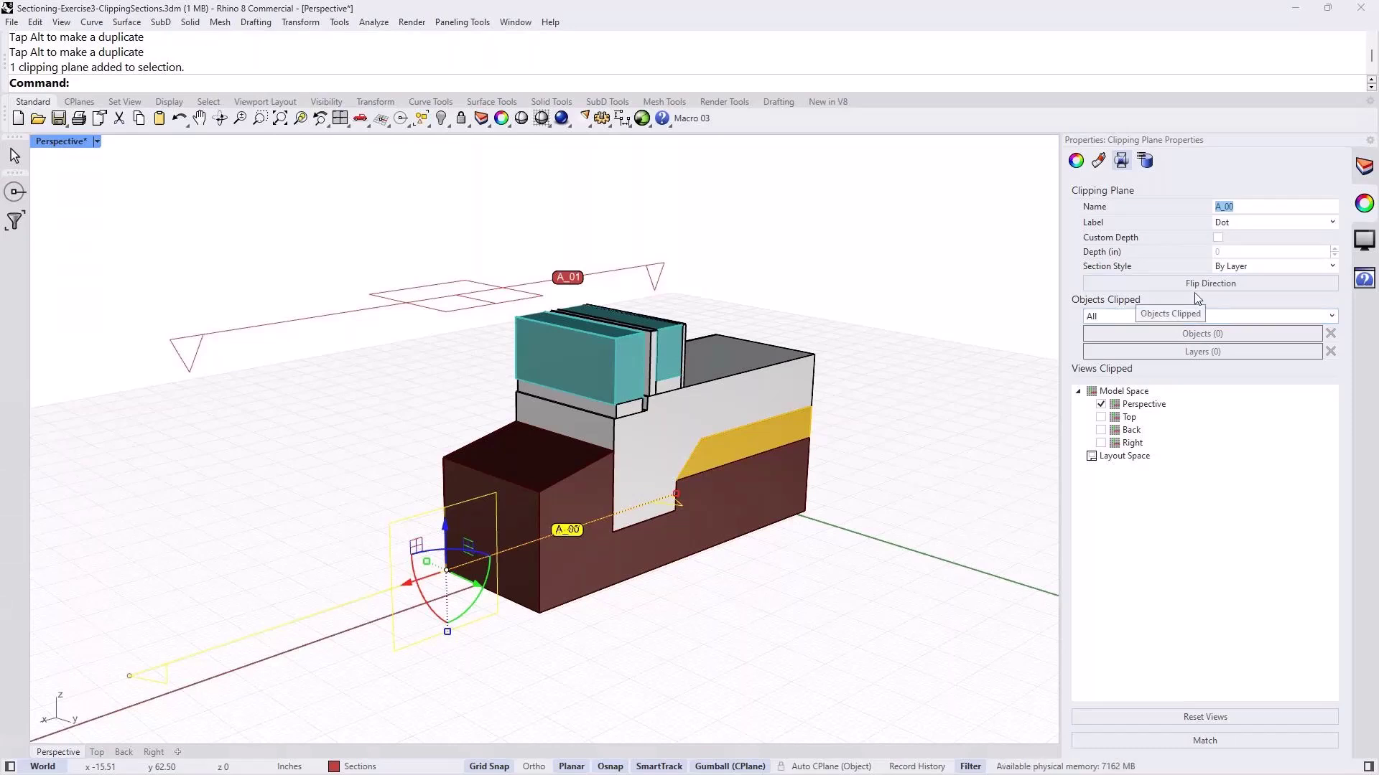
click(1114, 405)
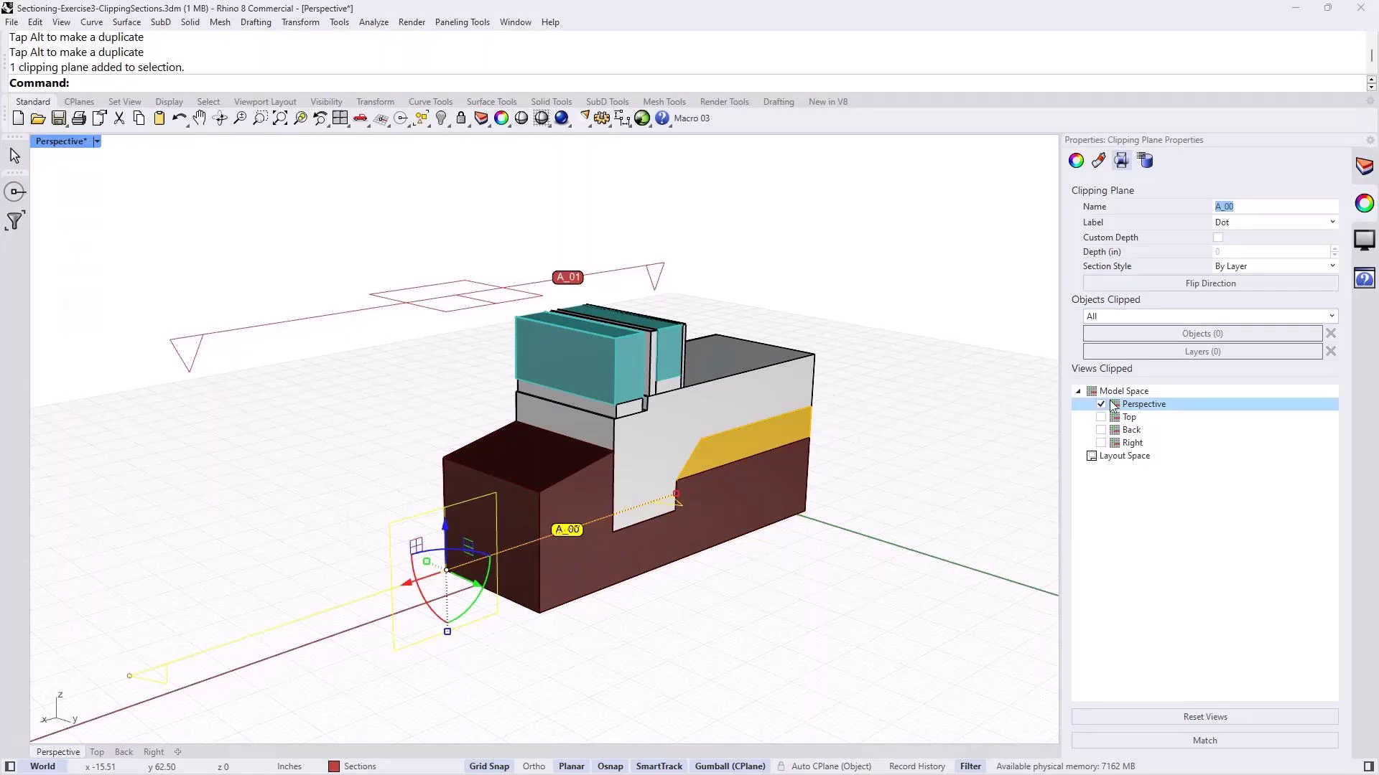